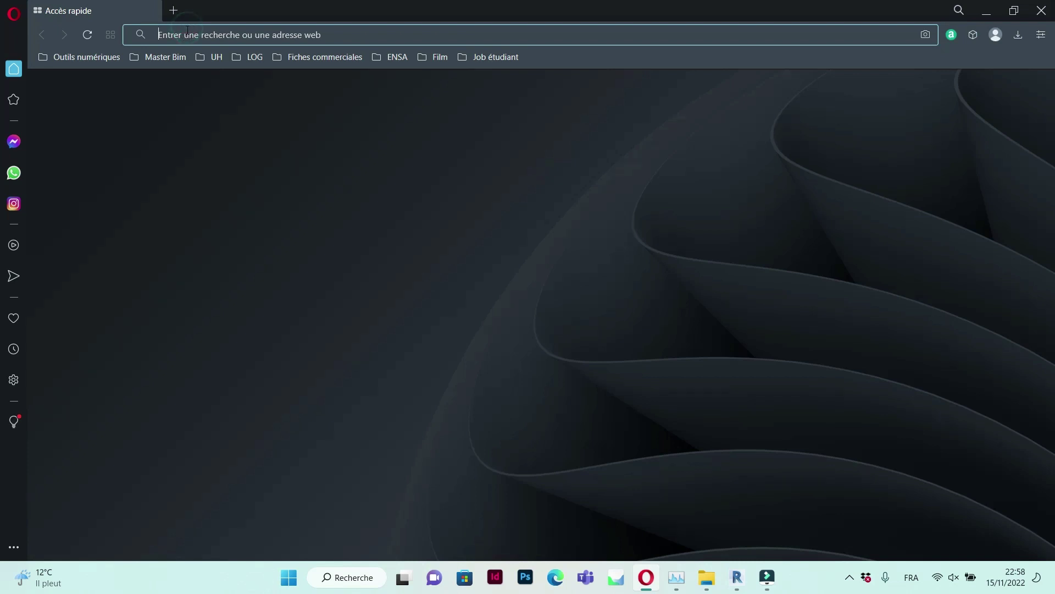
Search Google for 'dropbox' from Opera's address bar
type("dropbox")
key("Return")
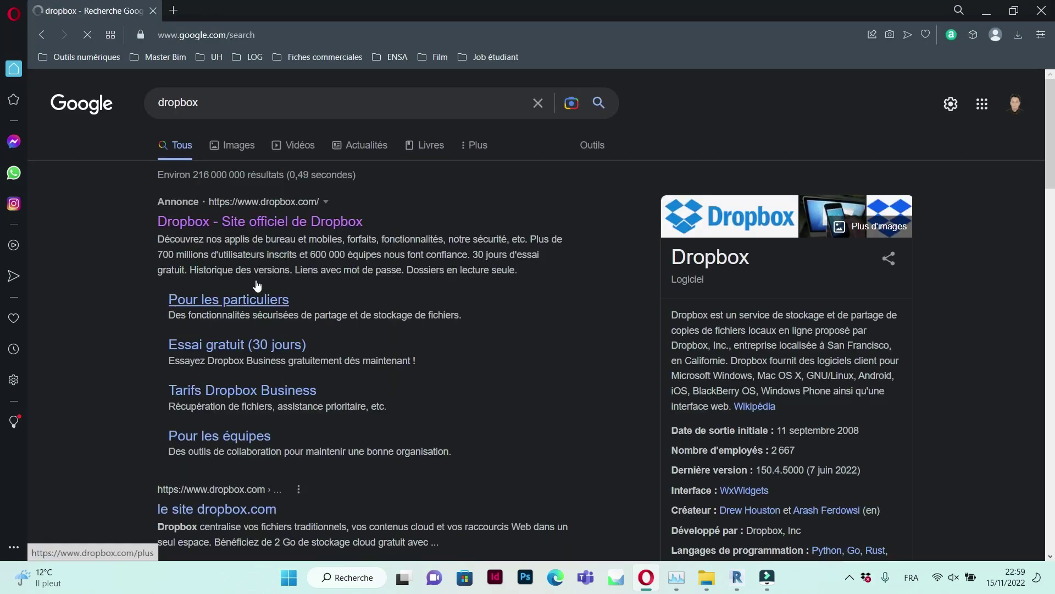
Open the Dropbox sign-up form and autofill the first name, last name and e-mail
left_click(250, 223)
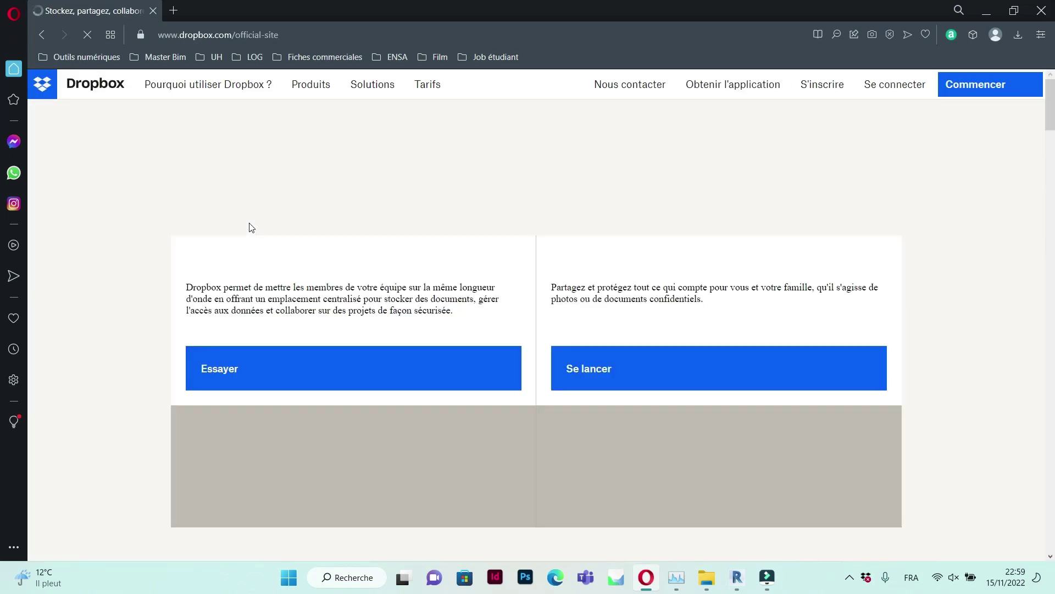
left_click(813, 96)
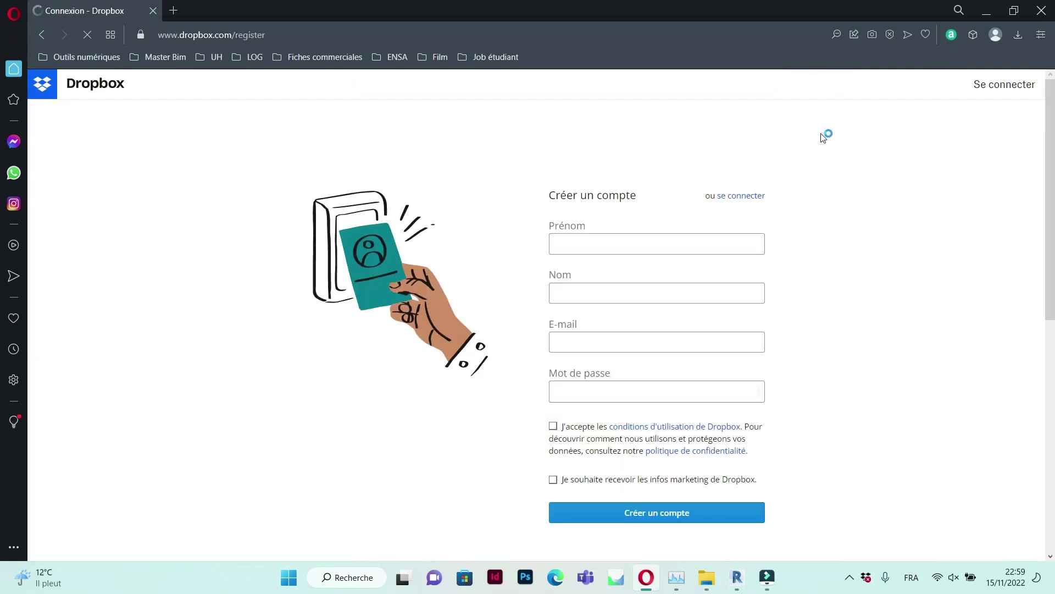
left_click(637, 244)
type("A")
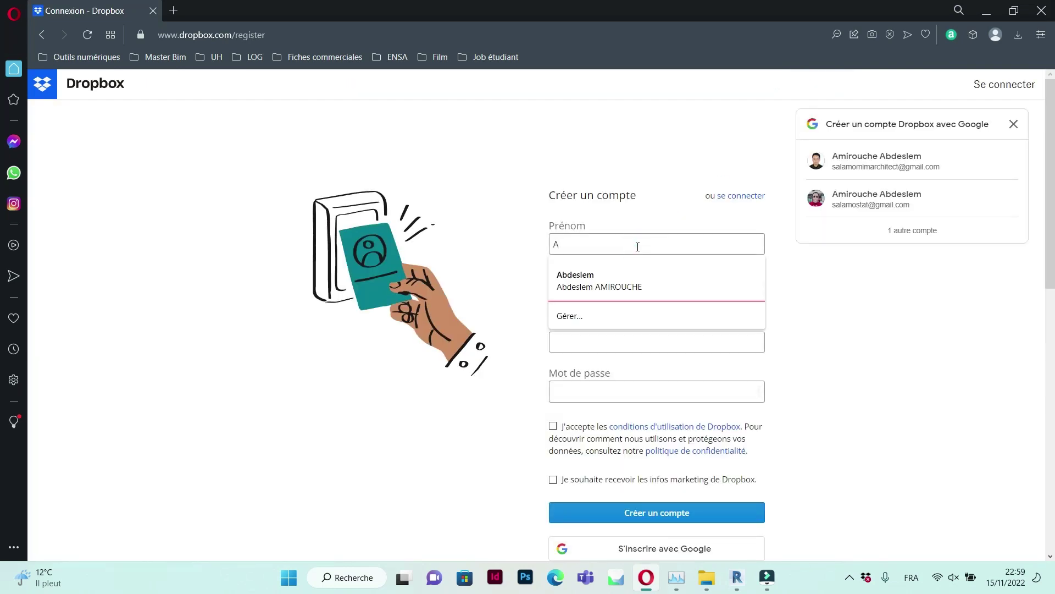
left_click(635, 266)
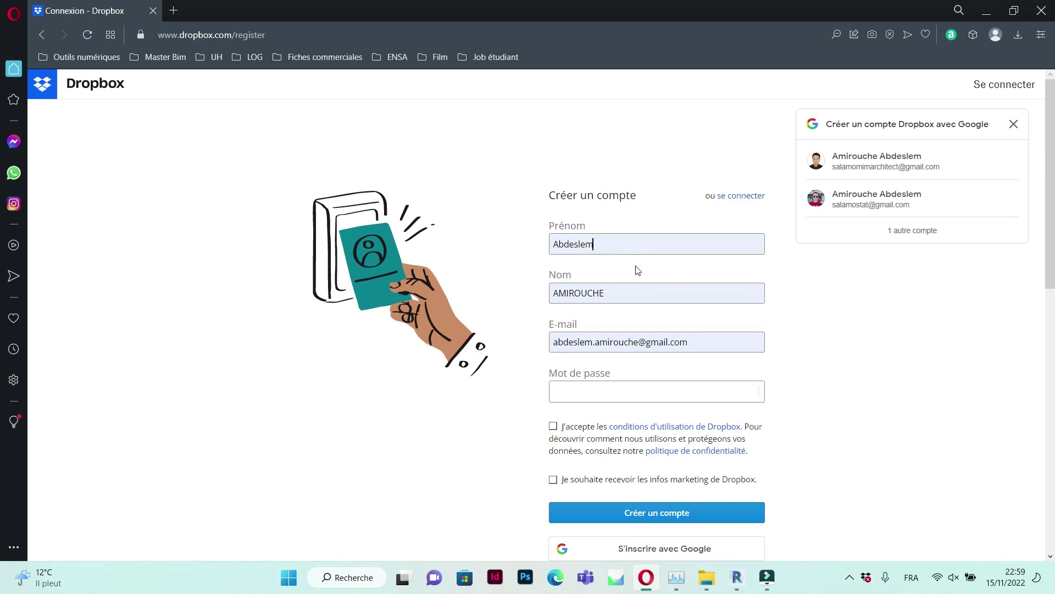
Enter a password, accept the terms and marketing news, and create the account
left_click(625, 393)
left_click(554, 427)
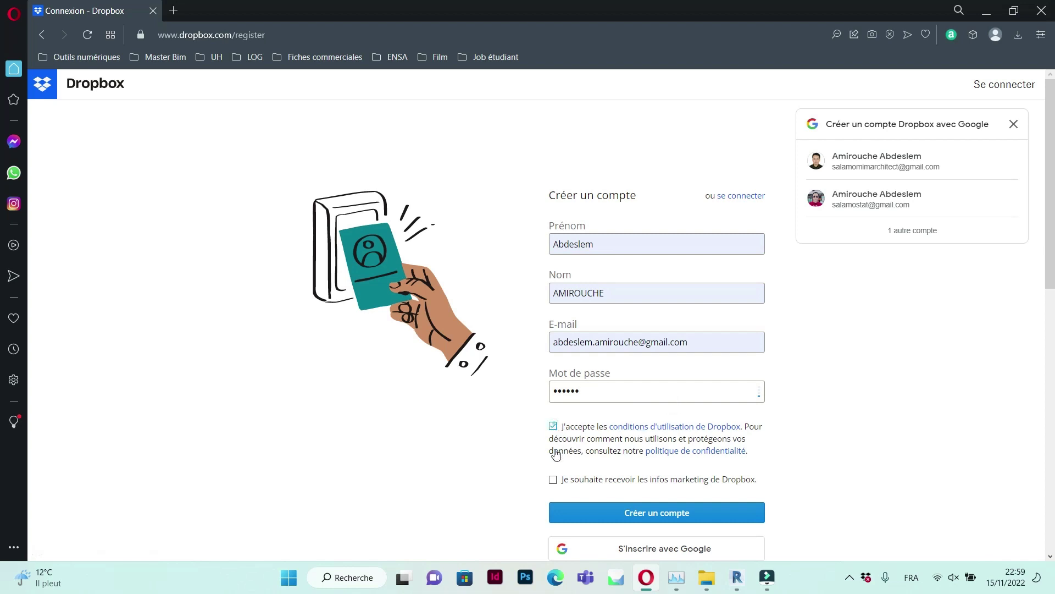
left_click(554, 481)
left_click(636, 517)
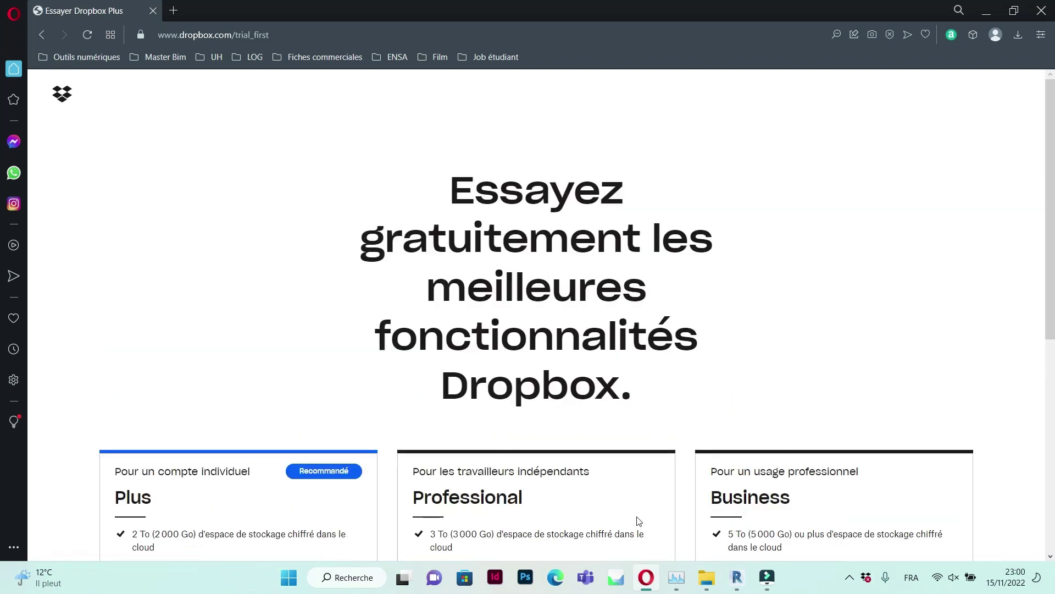
Keep the free Dropbox Basic 2 Go plan instead of the Plus trial
scroll(539, 310, "down", 3)
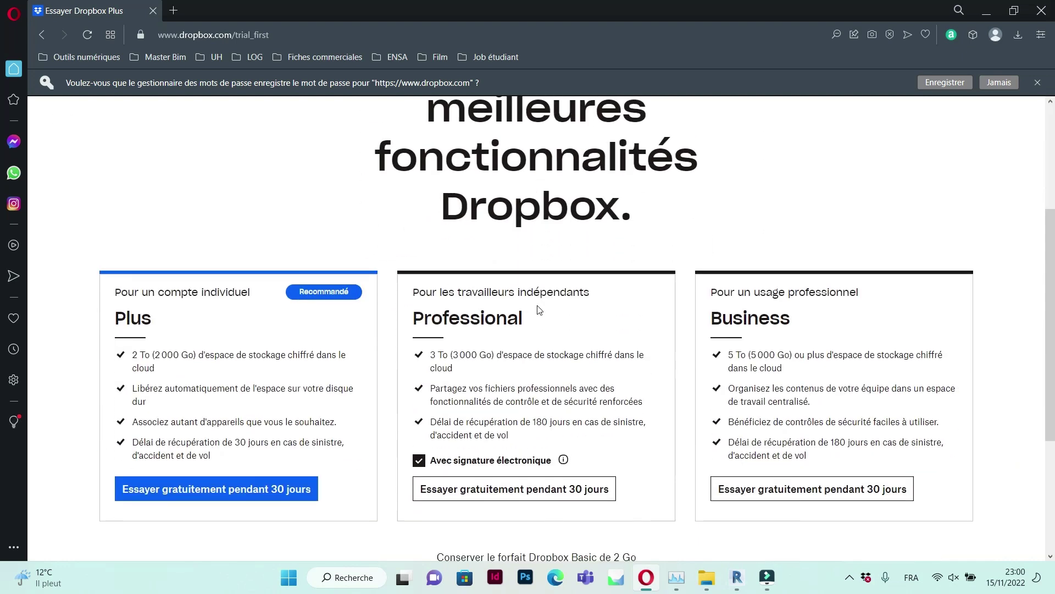
scroll(532, 286, "down", 2)
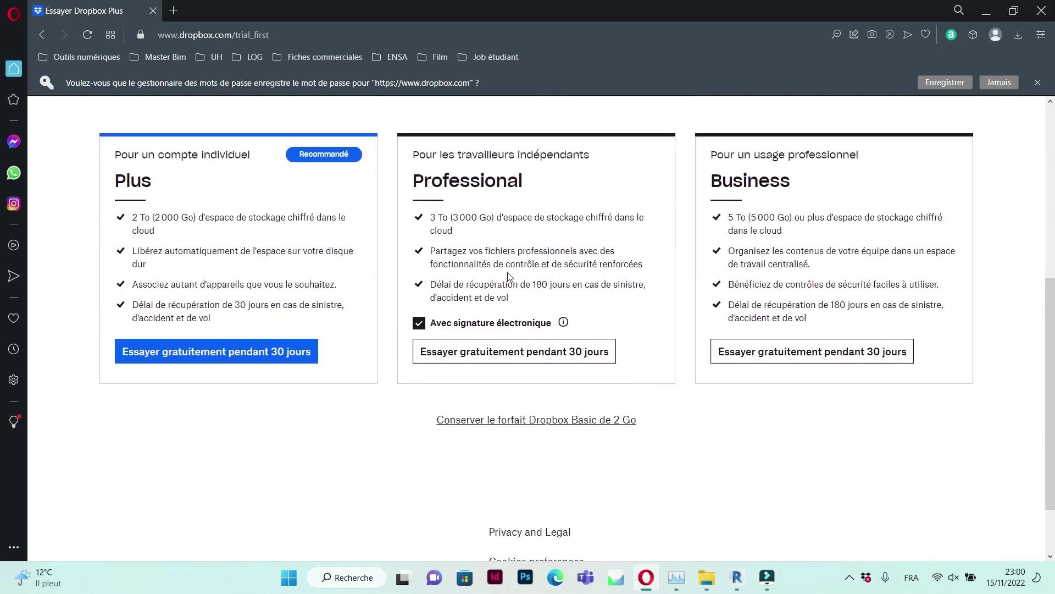
scroll(509, 276, "down", 1)
left_click(502, 339)
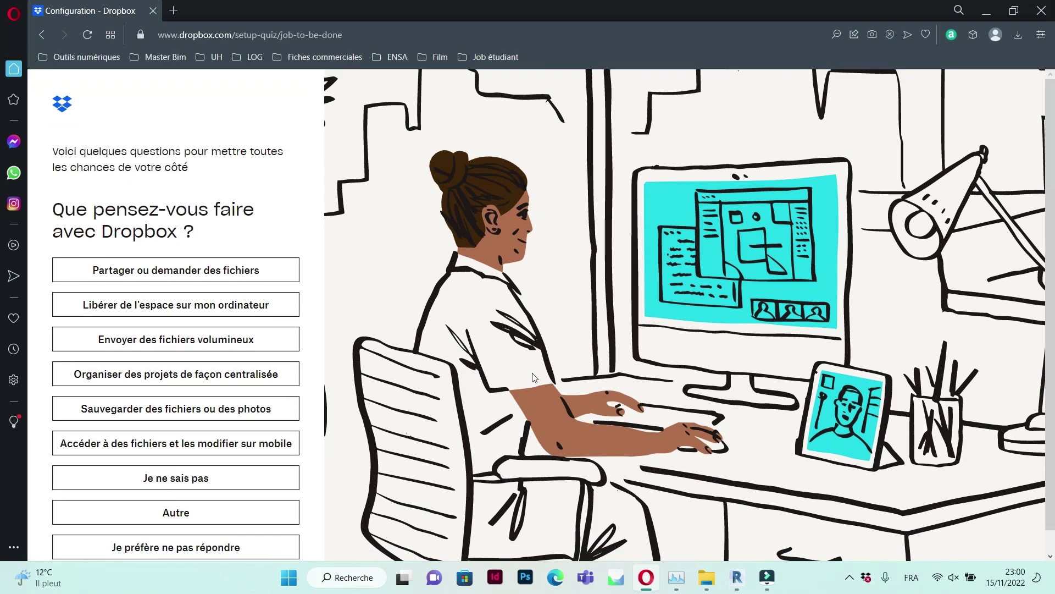
Answer the usage question with Autre: 'Collaboration architecture', then download the Dropbox desktop installer
scroll(387, 275, "down", 1)
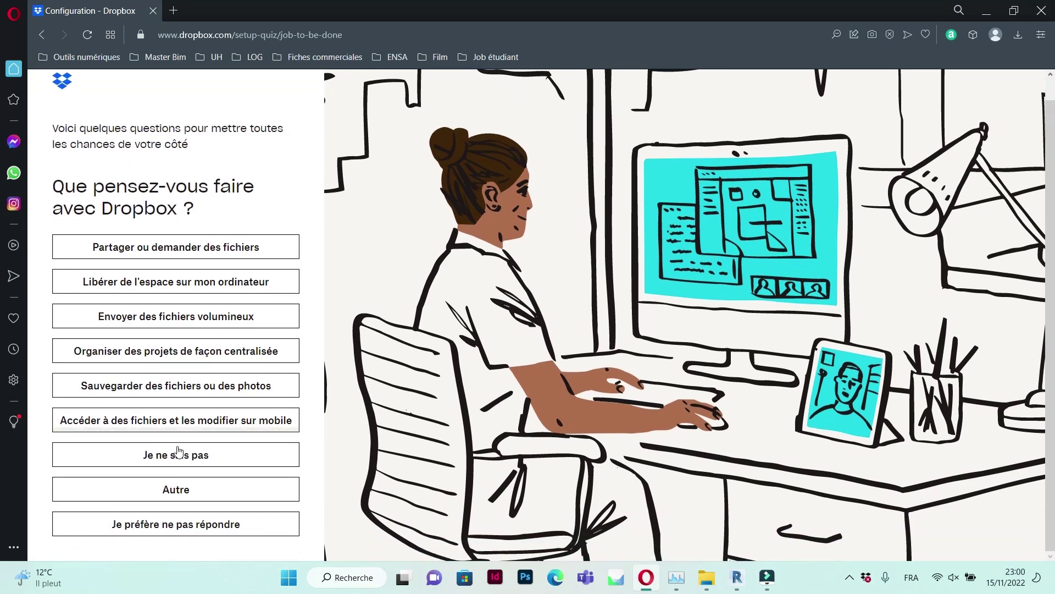
left_click(183, 490)
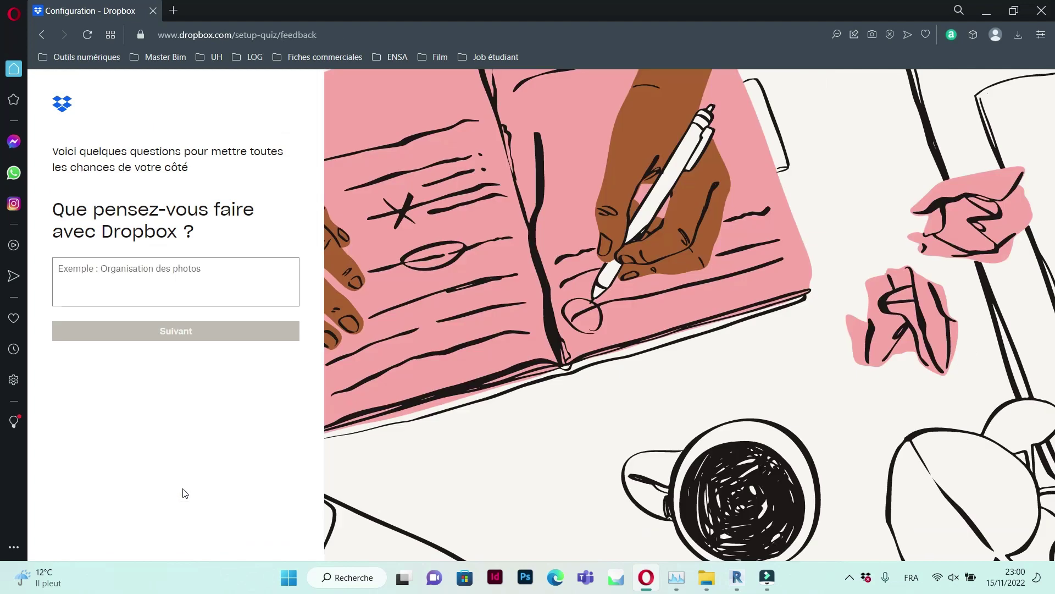
left_click(190, 293)
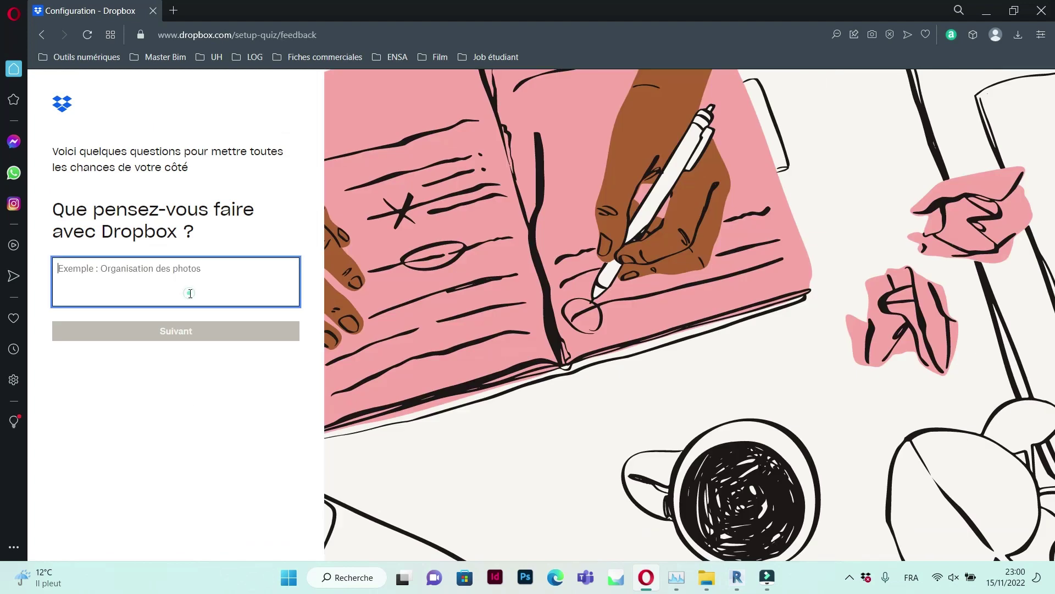
type("chitecture")
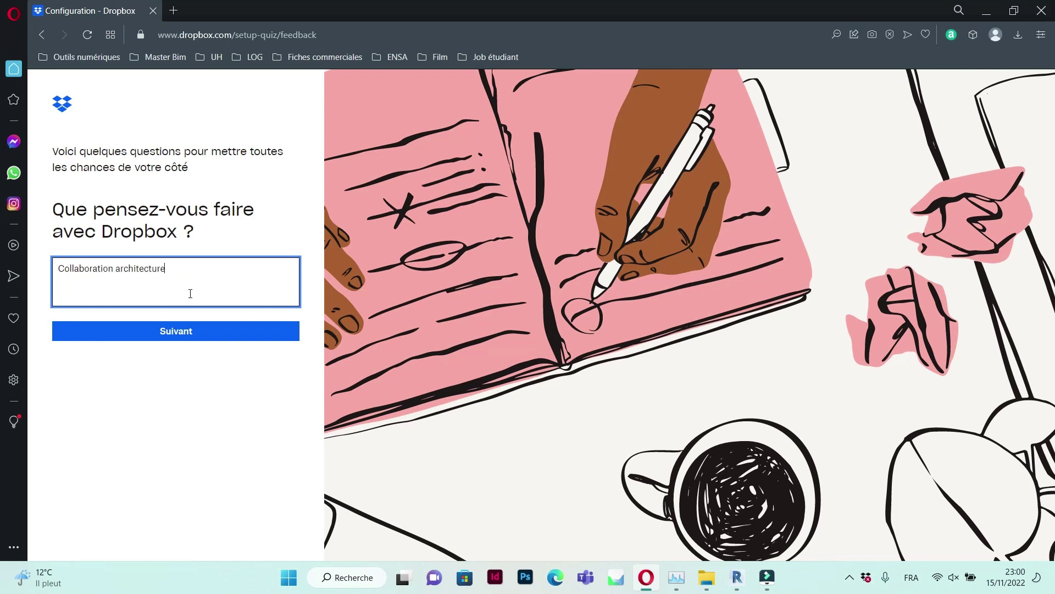
left_click(193, 332)
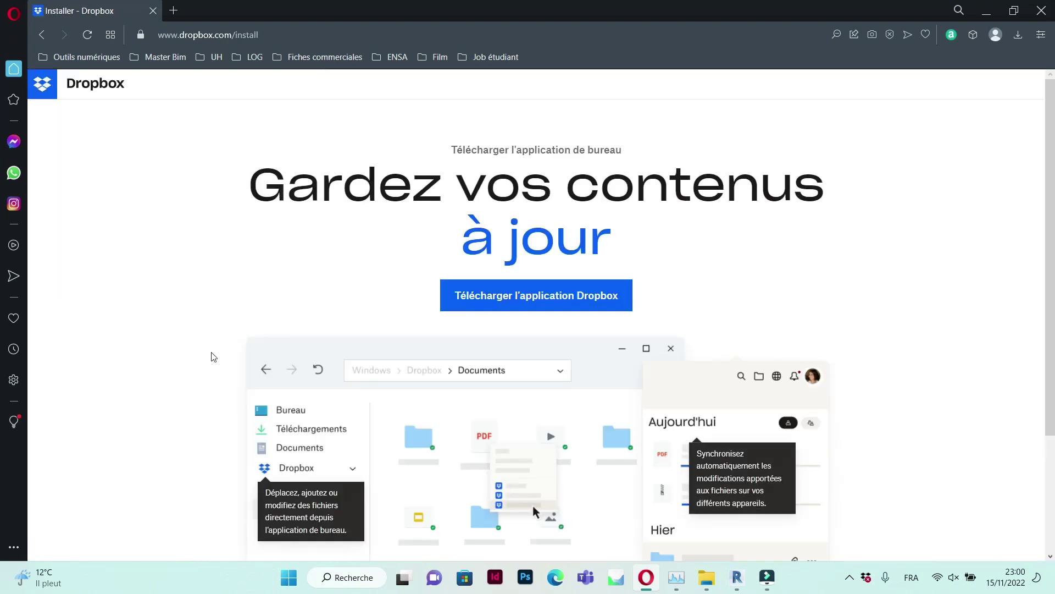
left_click(514, 301)
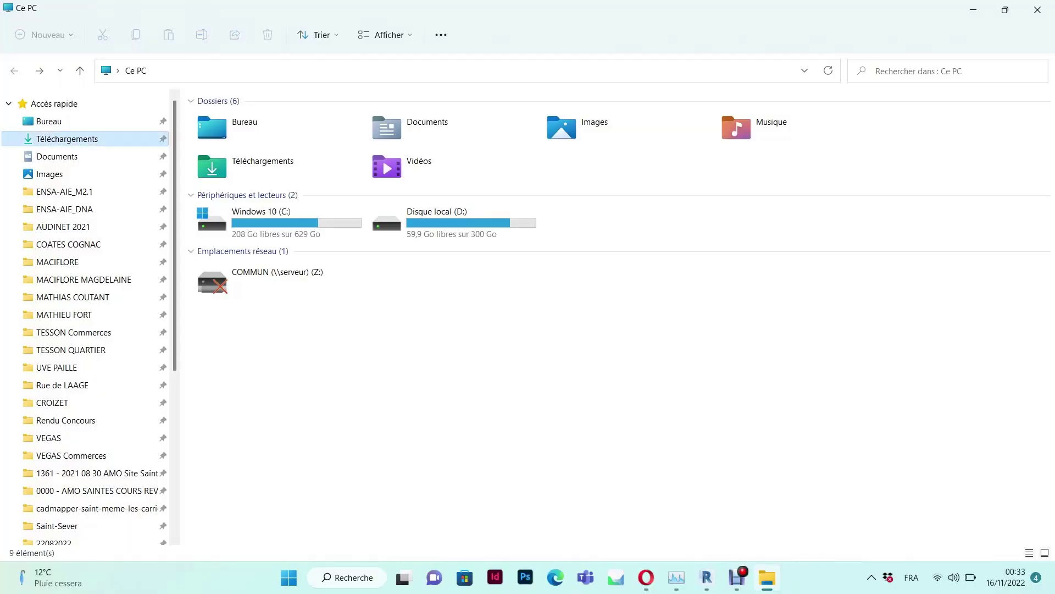
left_click(67, 139)
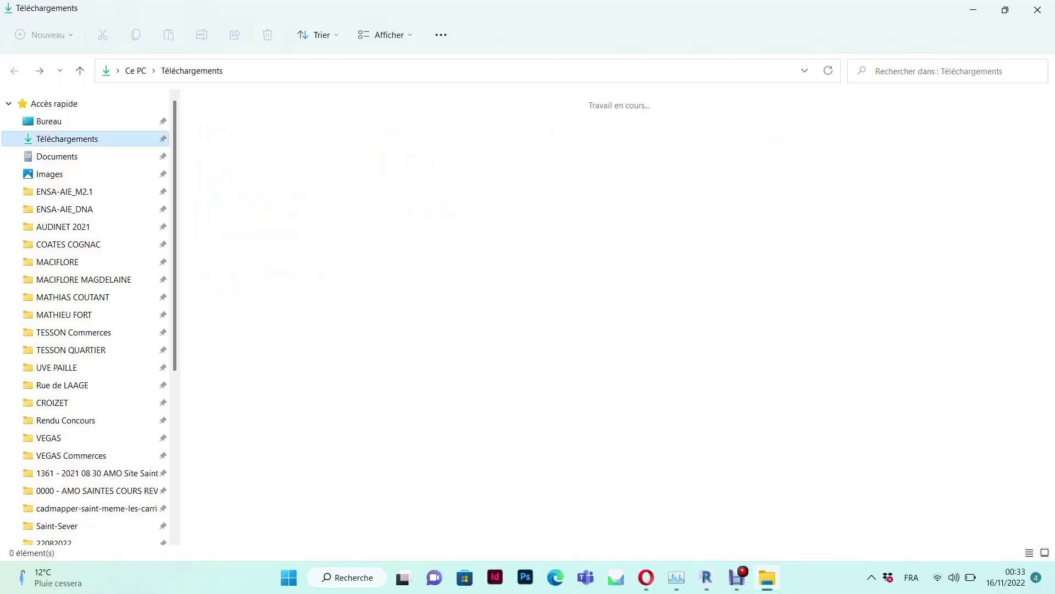
Run DropboxInstaller and sign in with the new account's e-mail and password
double_click(258, 126)
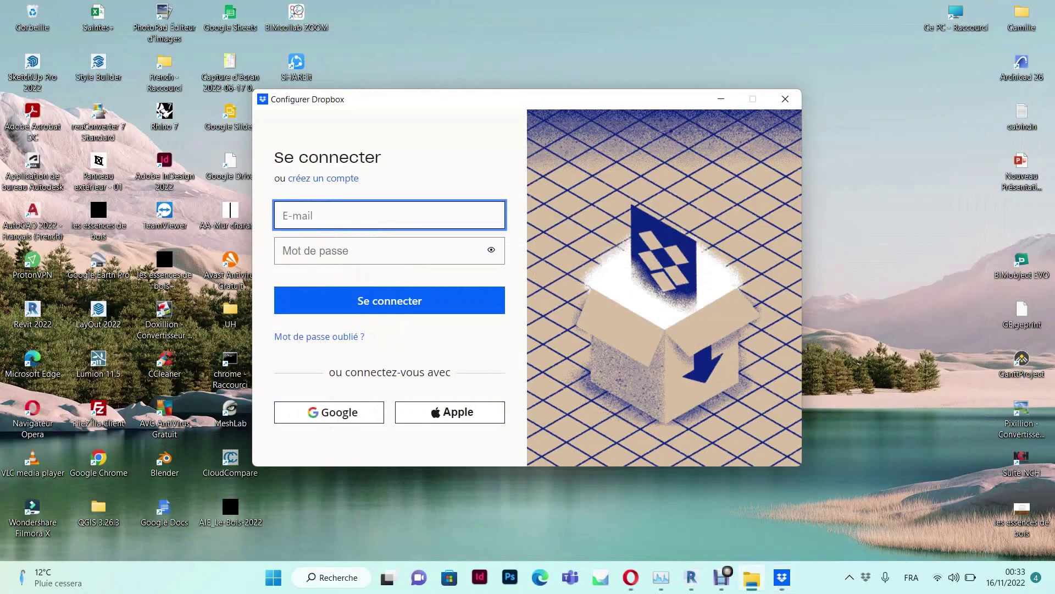
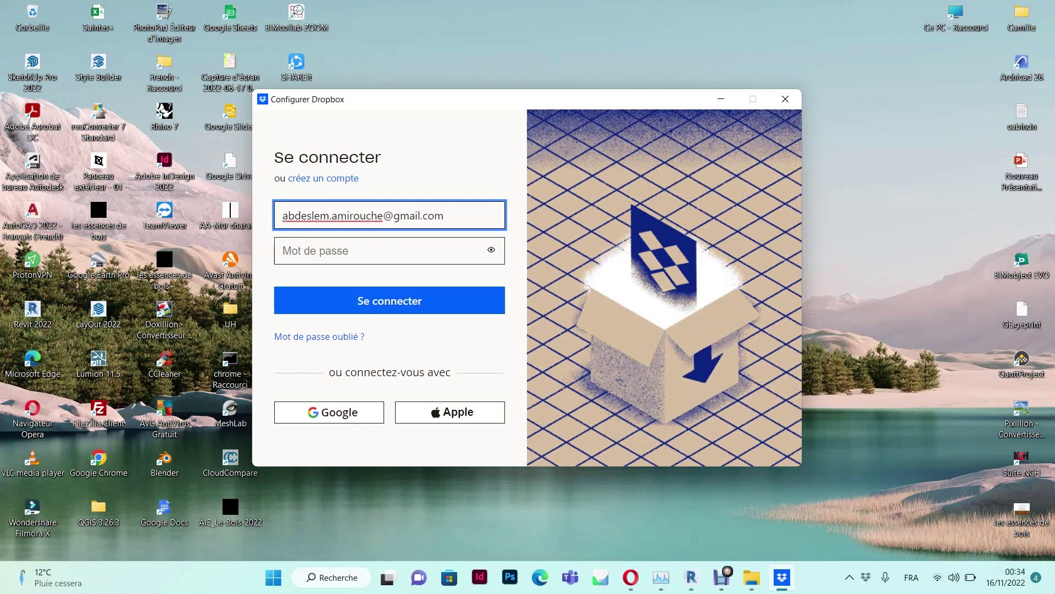
left_click(389, 251)
type("••")
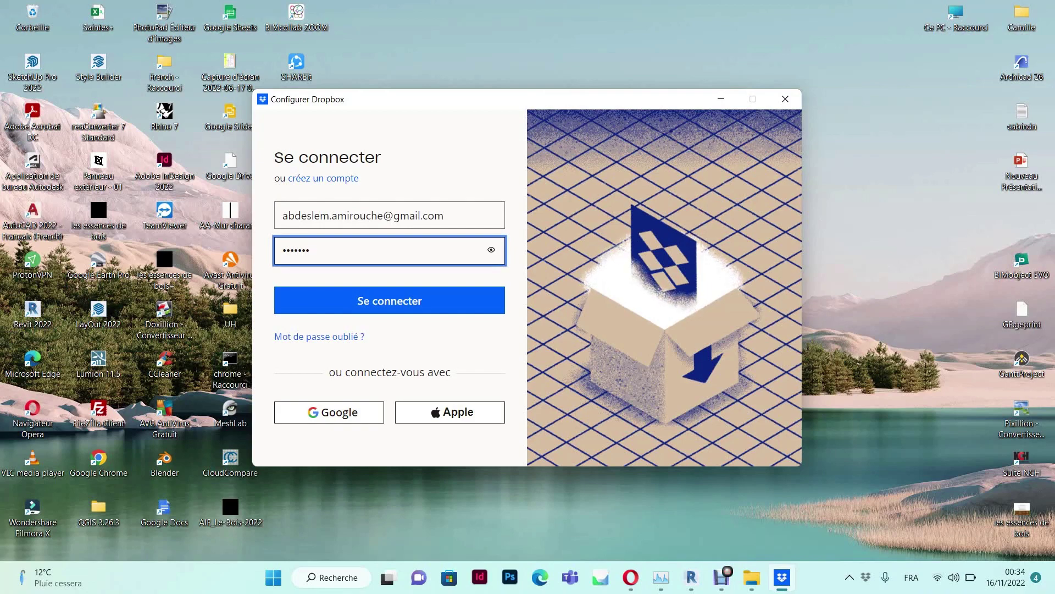
key("Return")
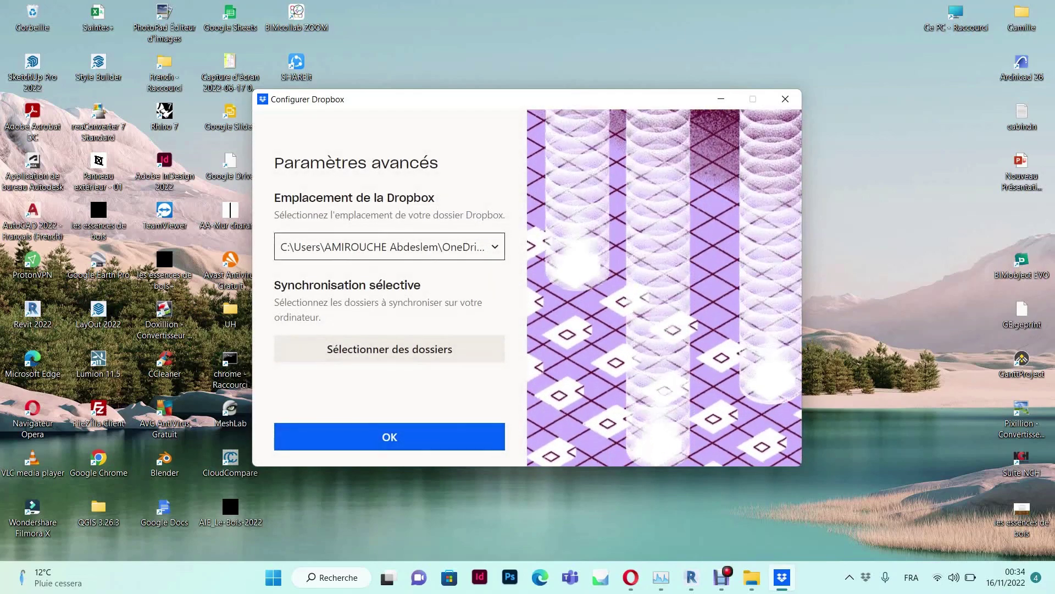
Choose D:\ENSA-AIE_DNA\Studio Dijital as the new Dropbox folder location
left_click(494, 247)
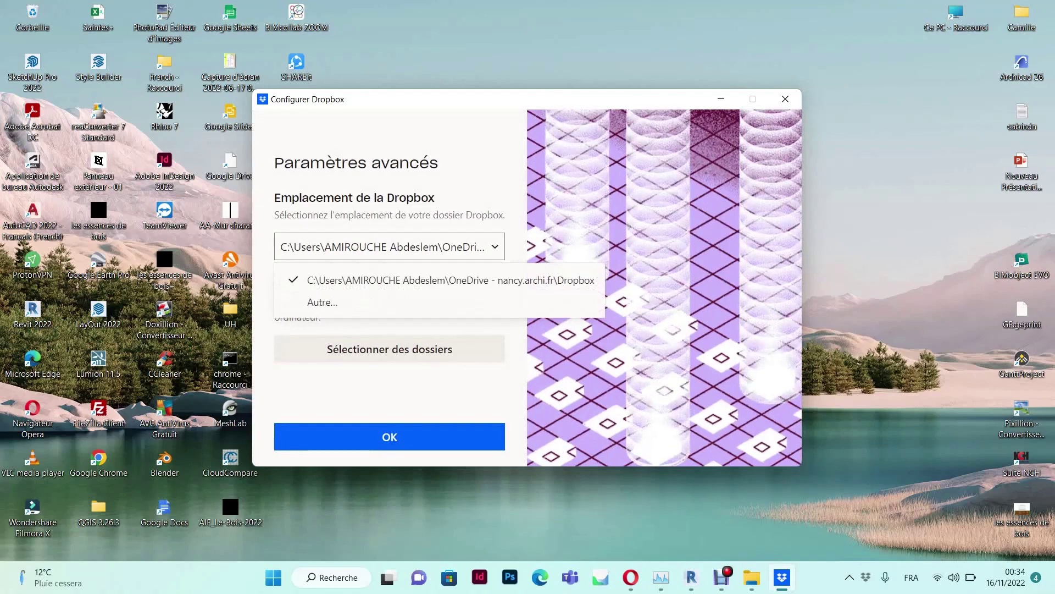
left_click(323, 301)
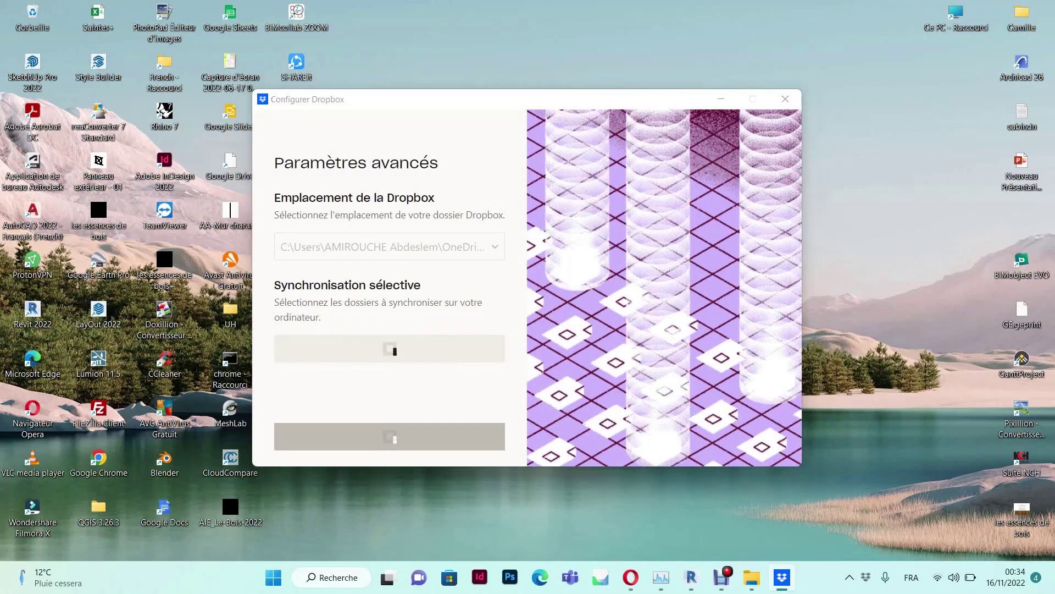
scroll(459, 274, "down", 2)
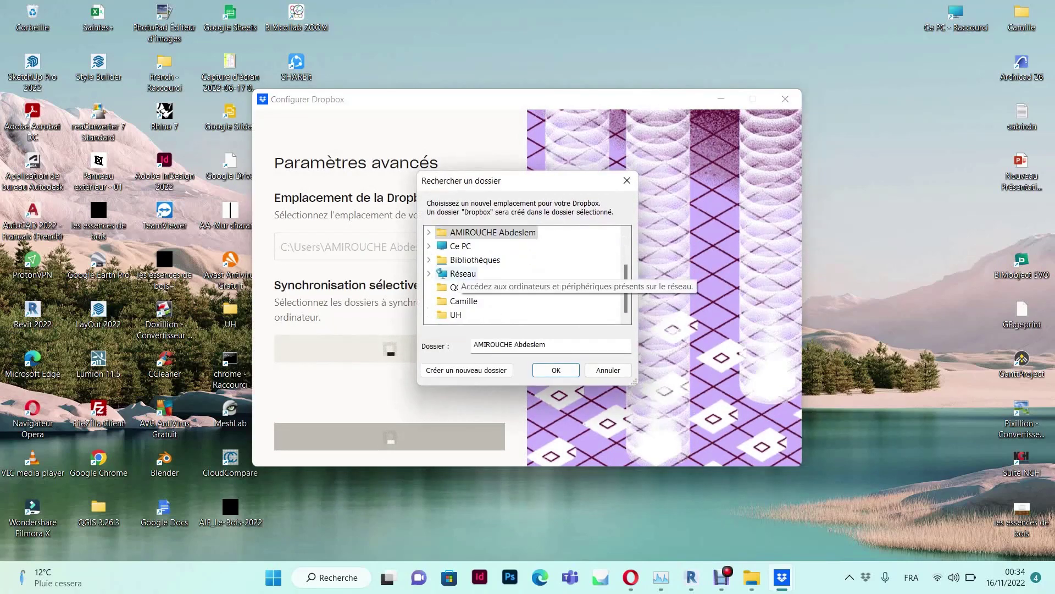
left_click(461, 248)
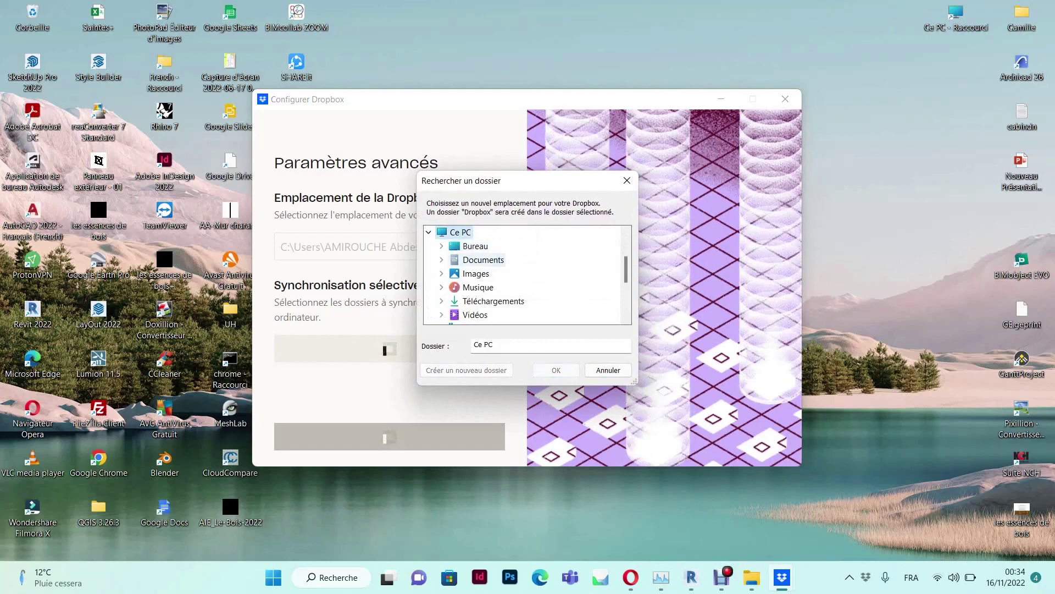
scroll(471, 267, "down", 3)
scroll(484, 274, "up", 1)
left_click(483, 273)
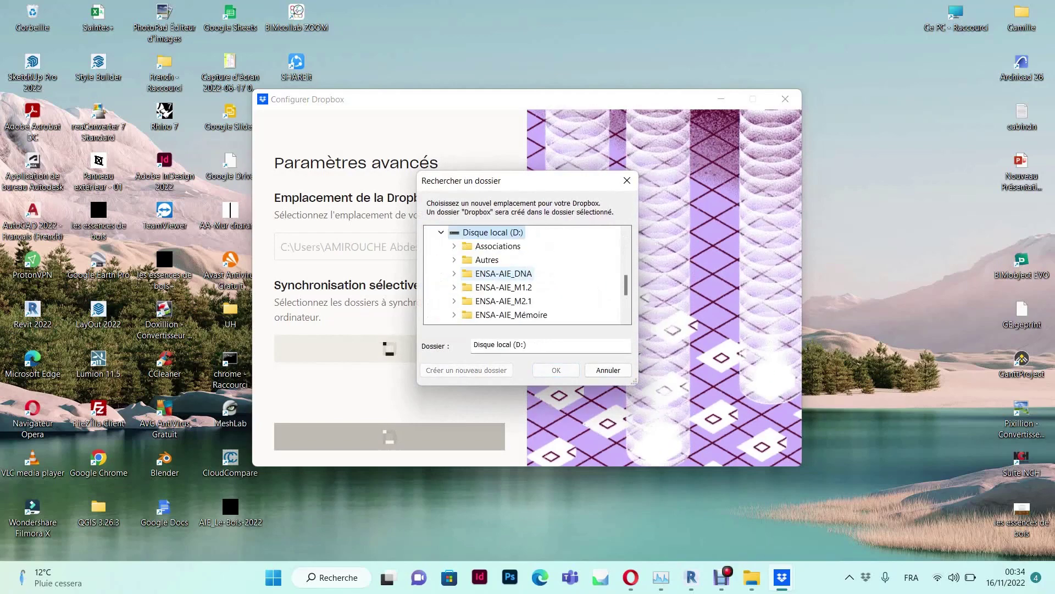
left_click(494, 273)
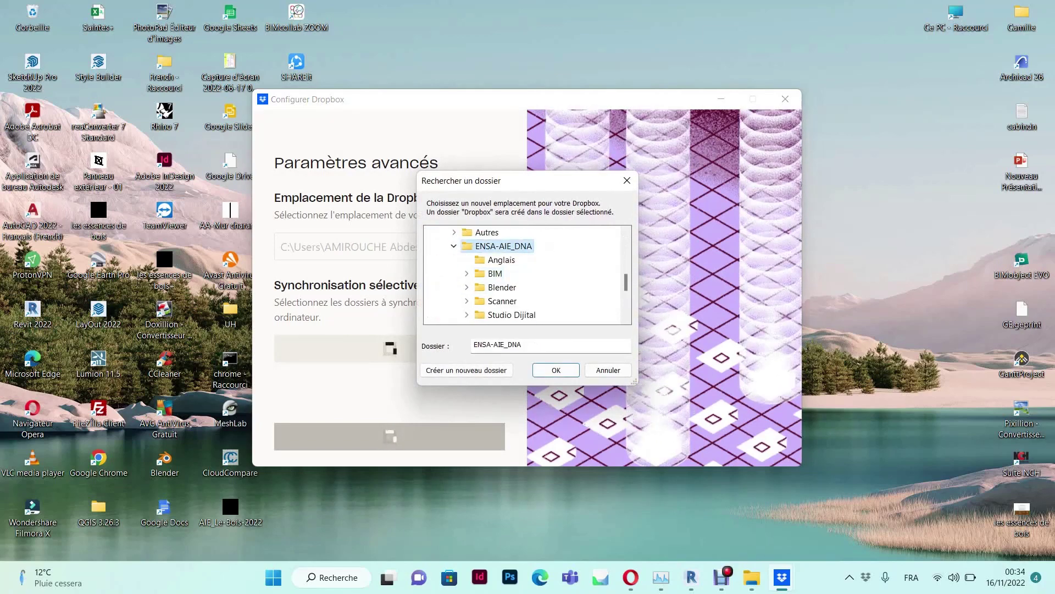
scroll(512, 273, "down", 1)
left_click(512, 273)
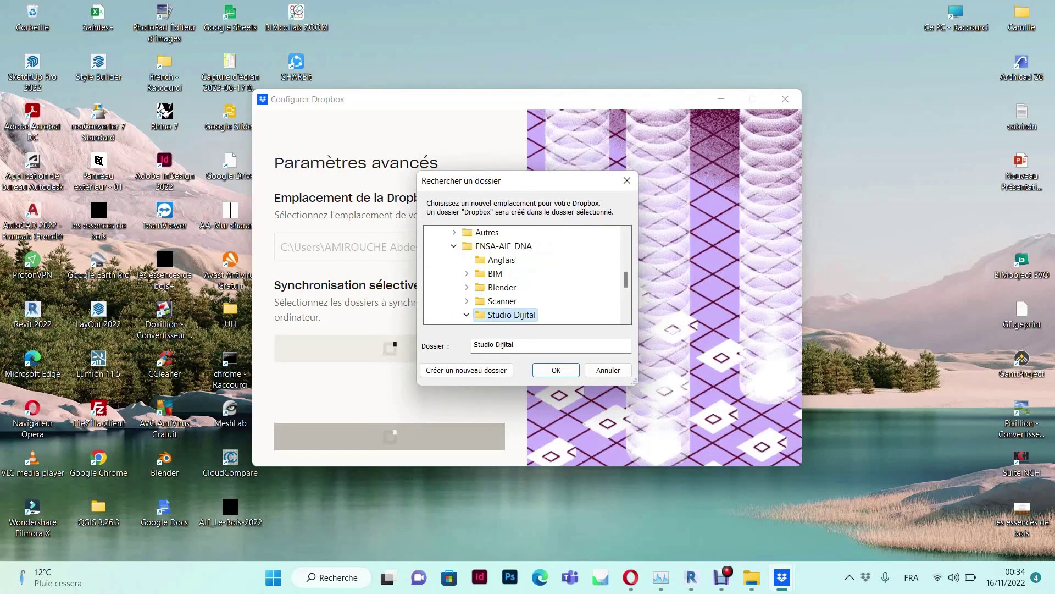
Confirm the location, keep files stored online, and skip backing up PC folders
scroll(511, 275, "down", 1)
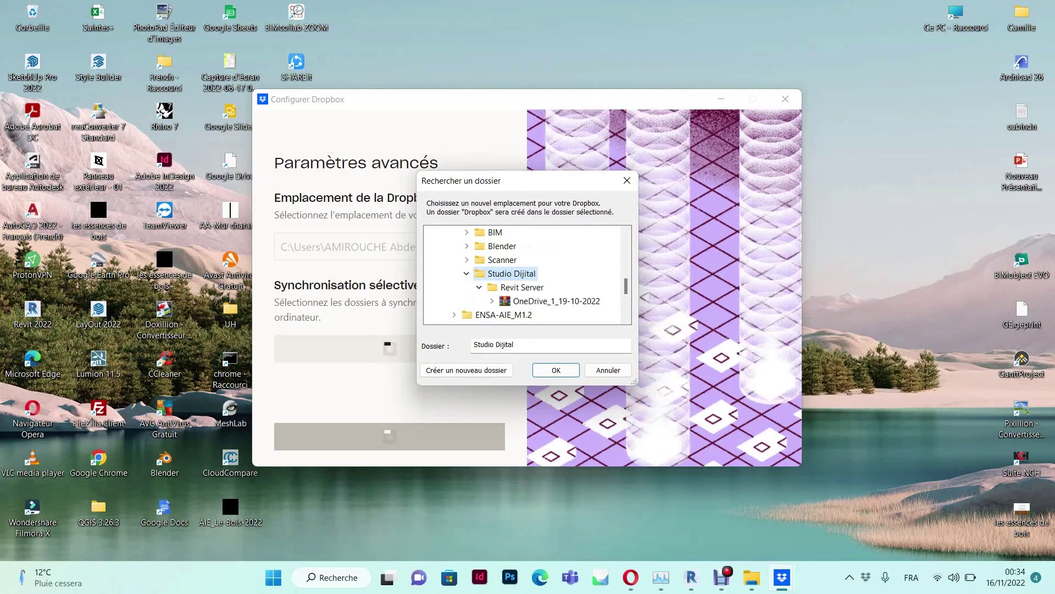
key("Return")
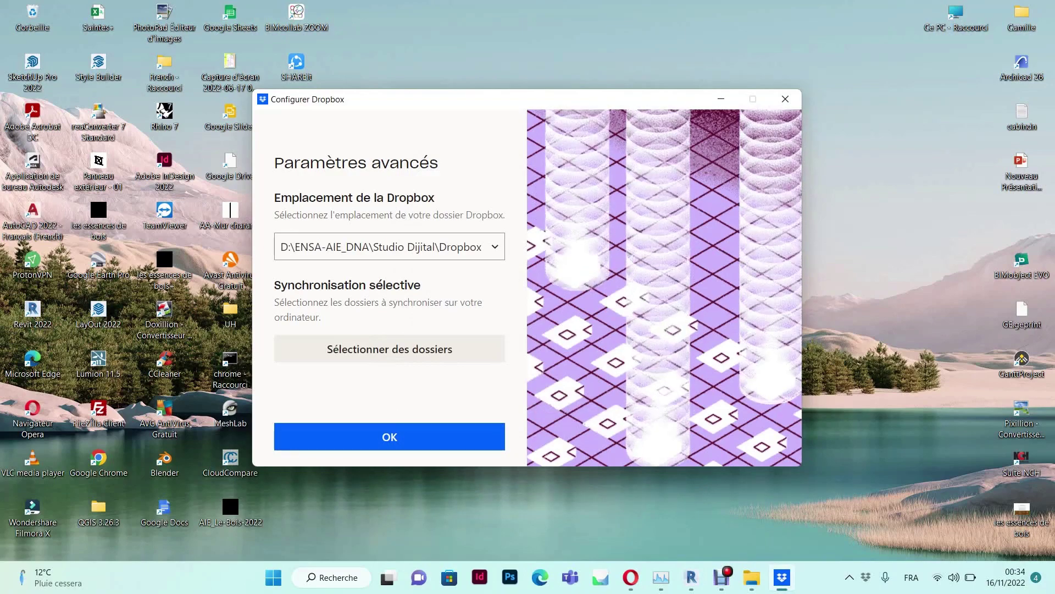
key("Return")
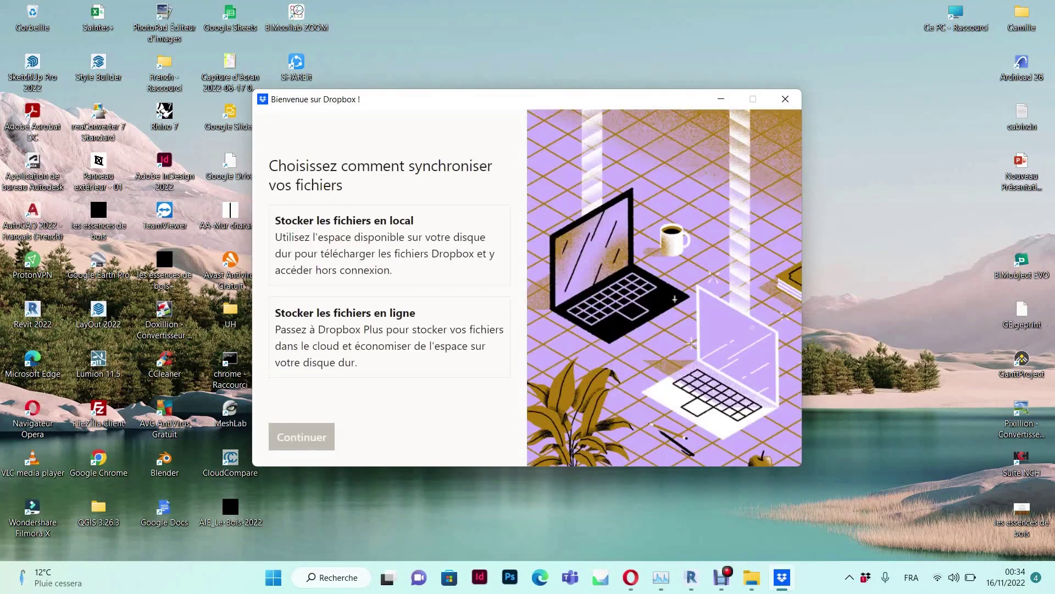
left_click(389, 337)
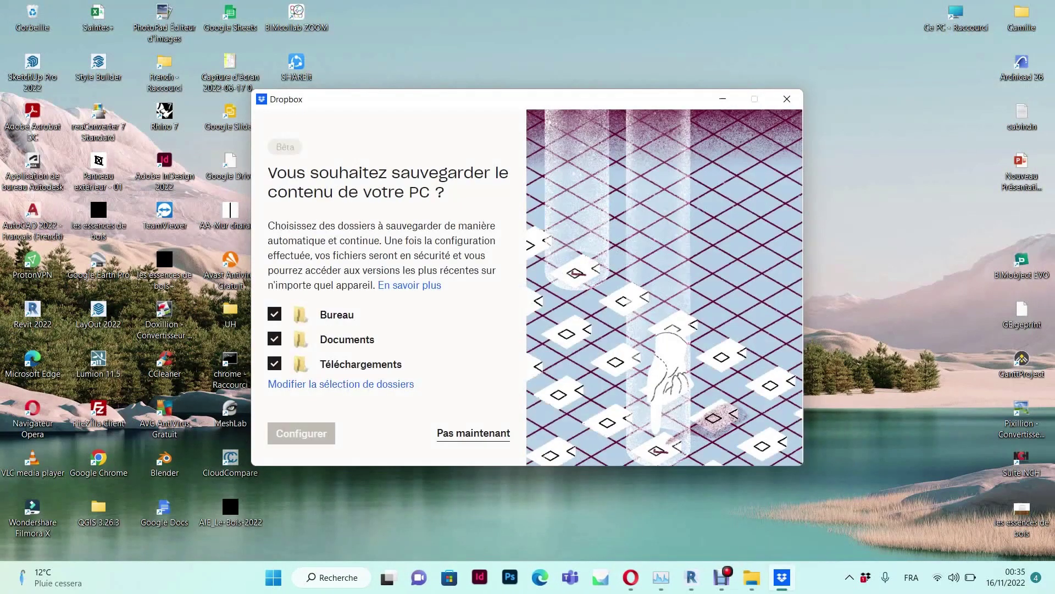
left_click(473, 433)
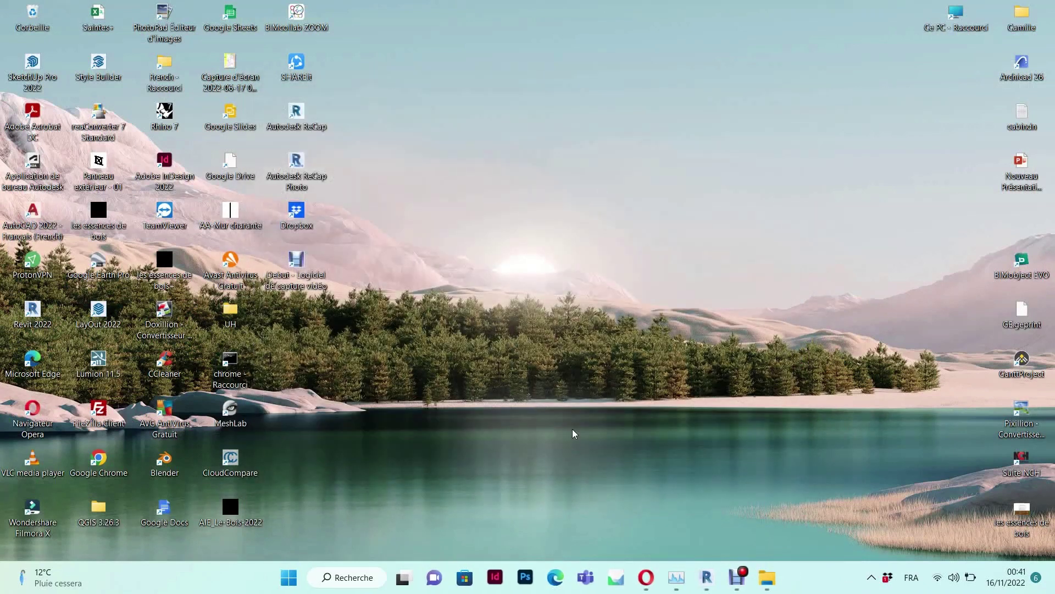
Validate the Dropbox e-mail address from Gmail, then start a new shared folder under Partagé
left_click(646, 577)
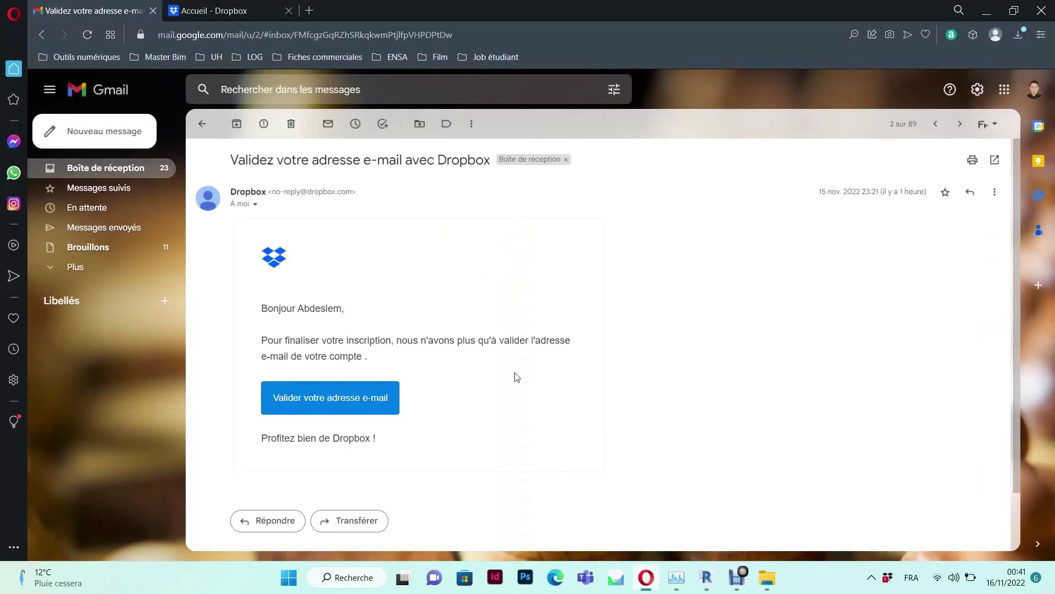
left_click(342, 404)
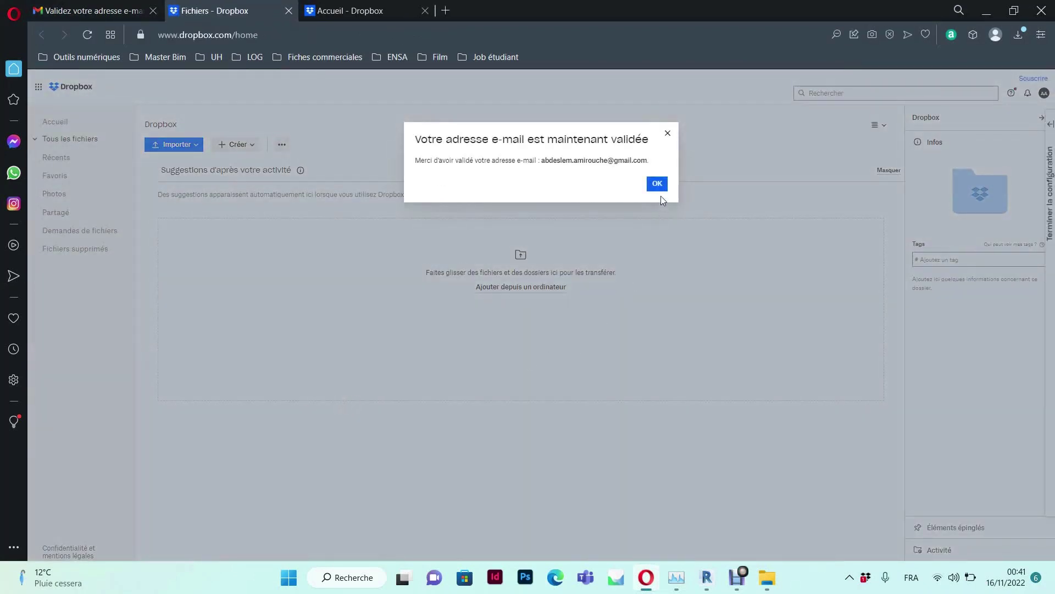
left_click(657, 184)
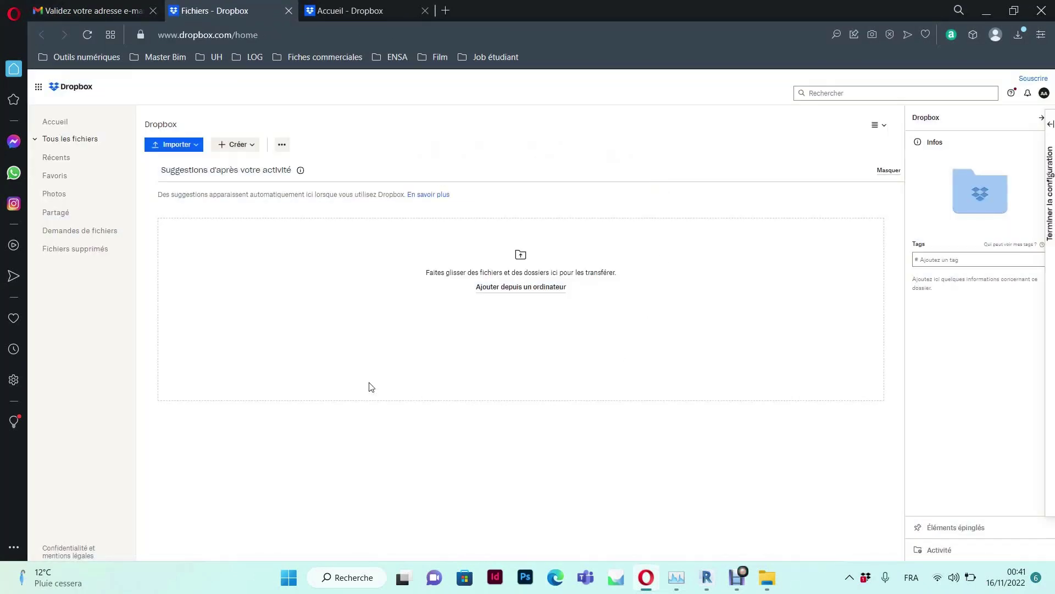
left_click(57, 211)
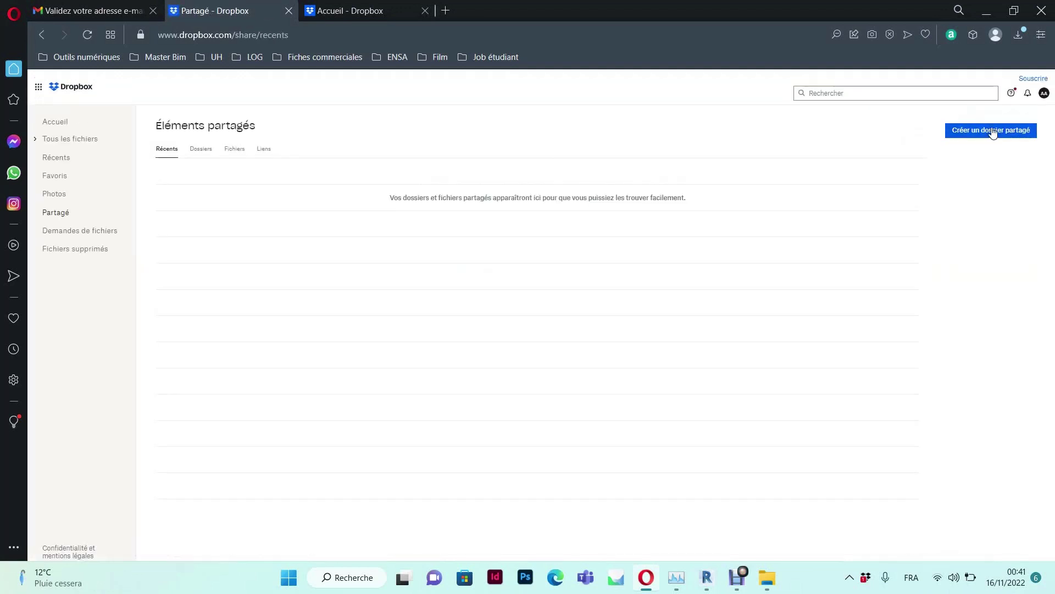
left_click(992, 132)
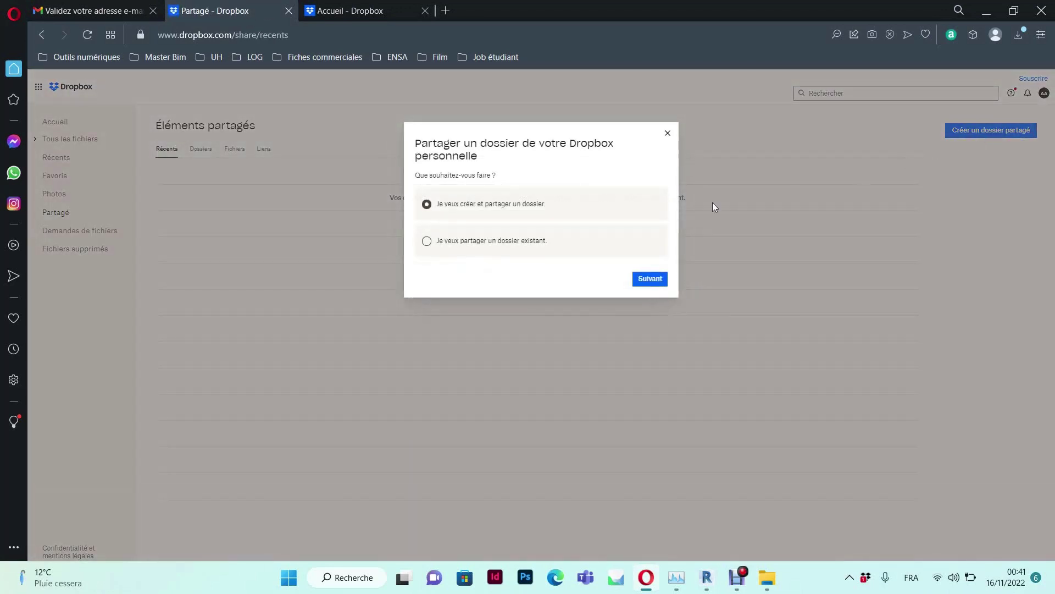
Create a new shared folder named 'collaboration' and open its invitee permission choices
left_click(646, 281)
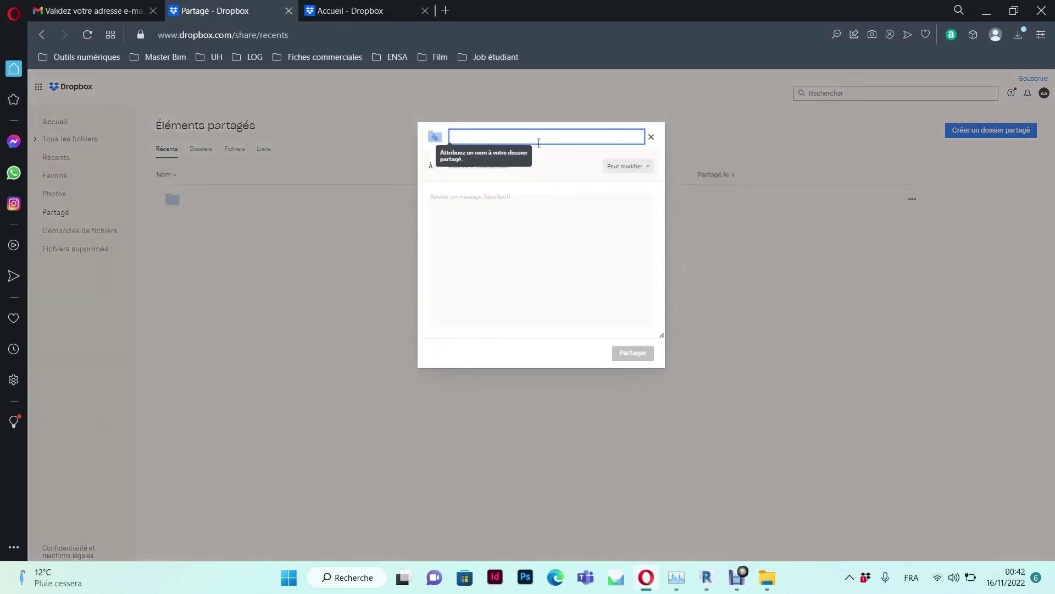
type("c")
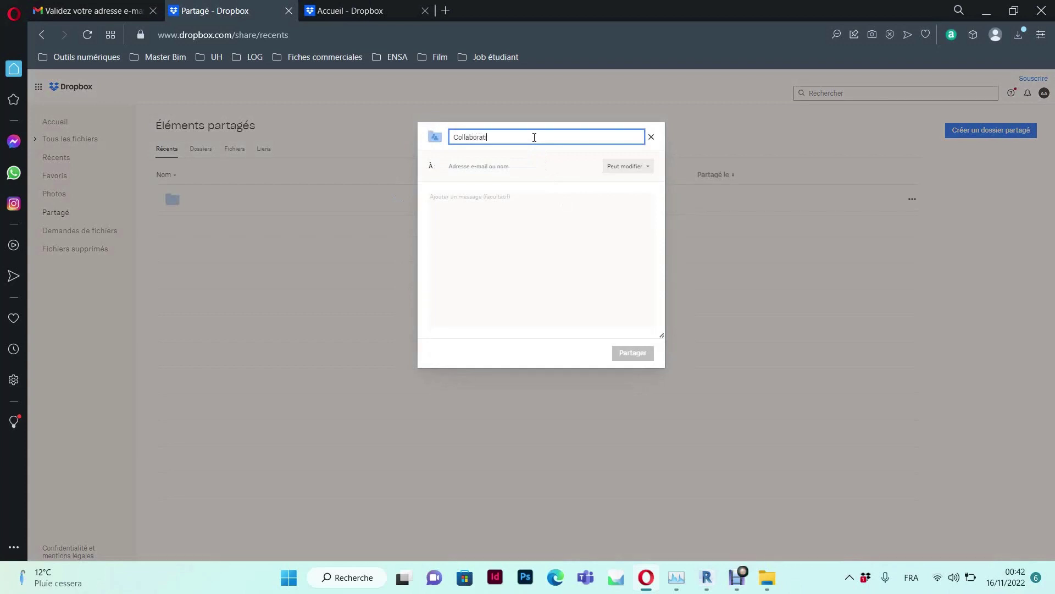
type("ollaboration")
left_click(633, 168)
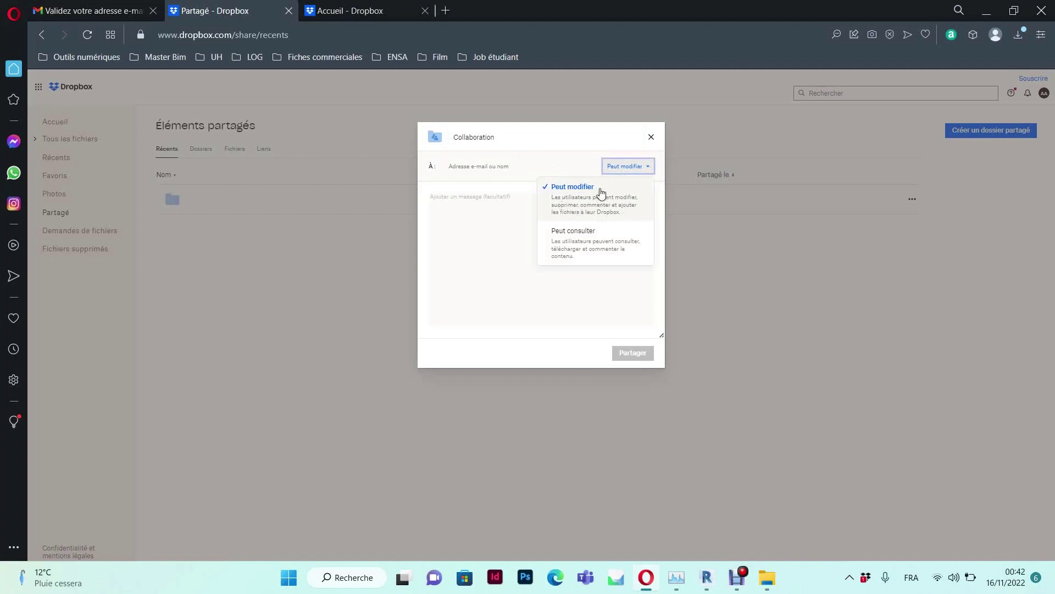
Keep Peut modifier, add the collaborator's e-mail with message 'fichier revit', and share
left_click(570, 190)
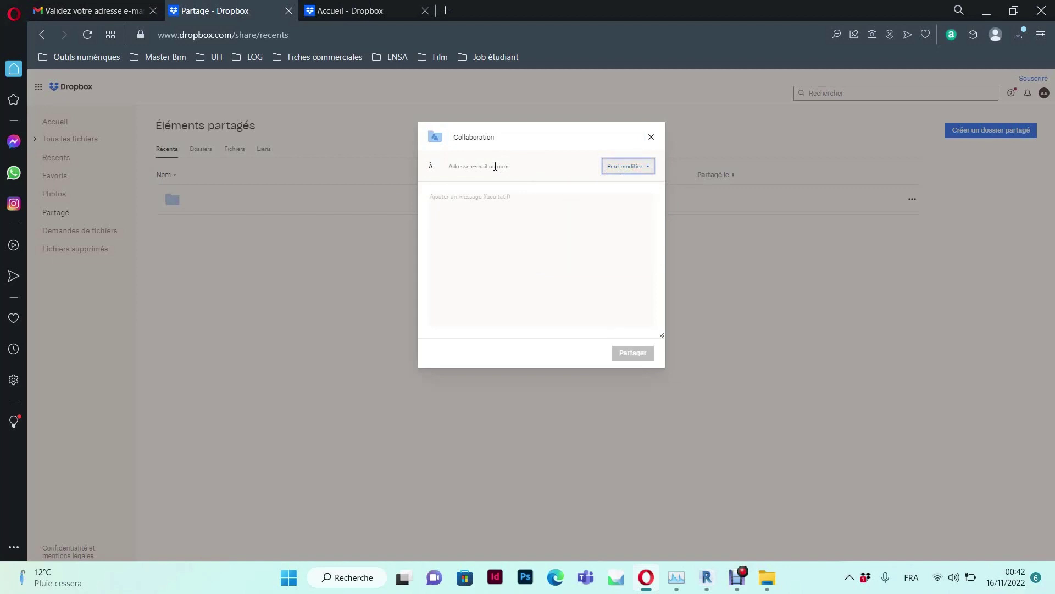
left_click(495, 166)
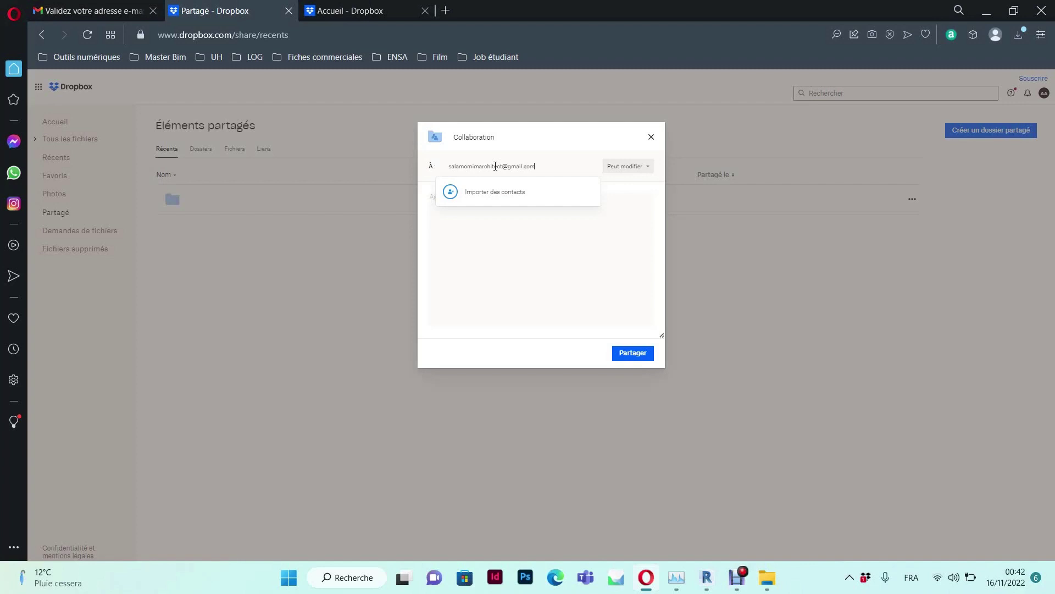
left_click(471, 237)
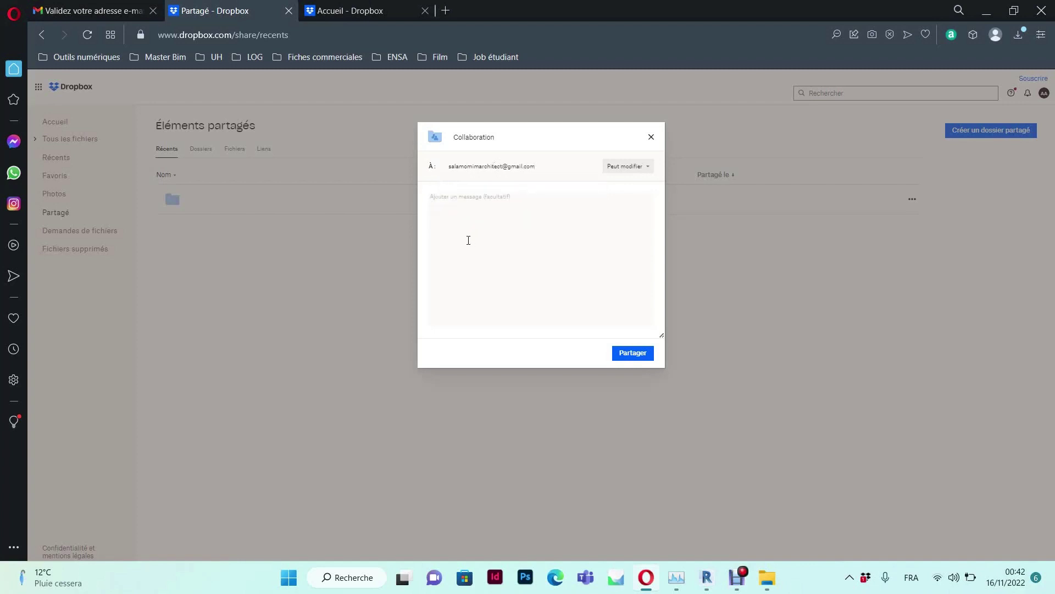
type("fichier revit")
left_click(633, 354)
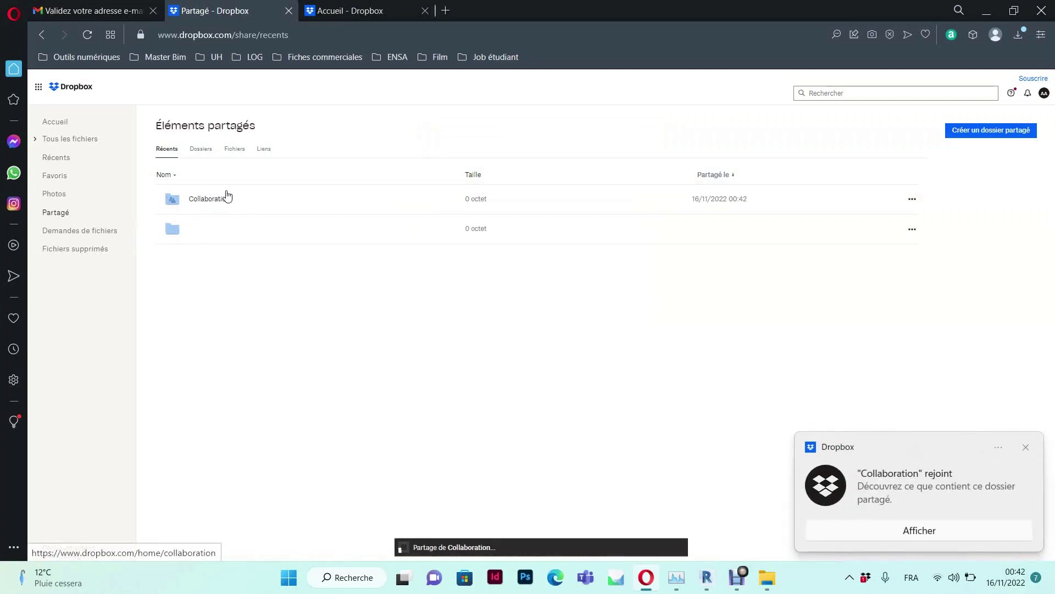
Check Collaboration's 2 members, return to all files, and open the local Dropbox folder
left_click(224, 198)
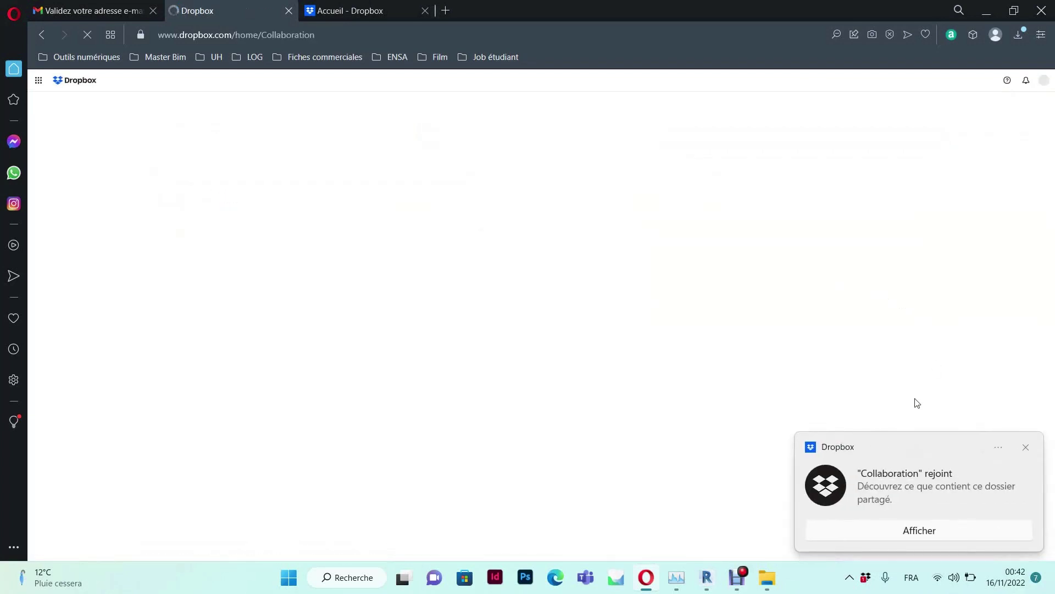
left_click(1025, 447)
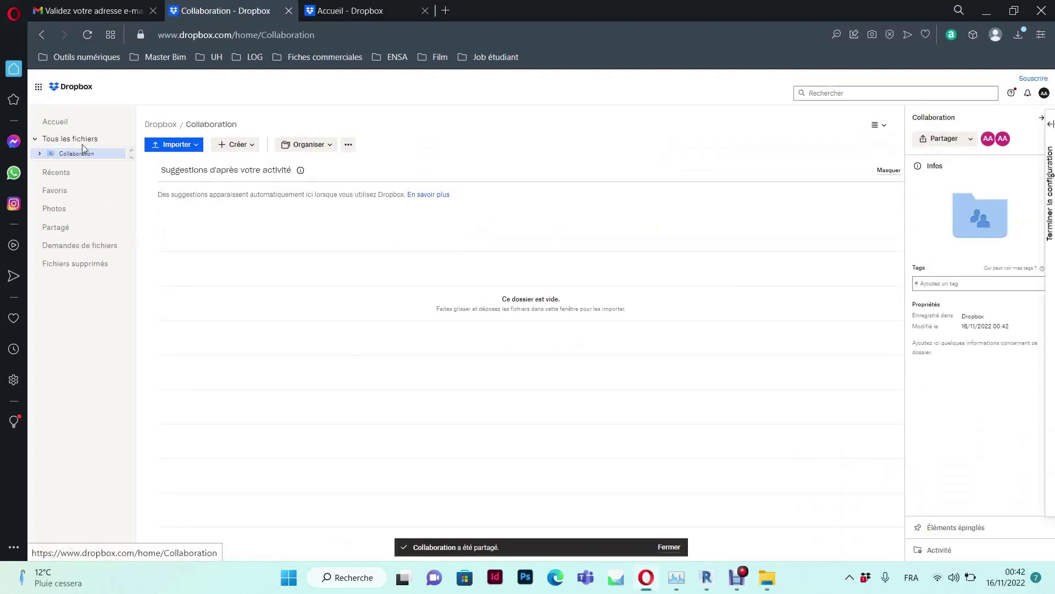
left_click(62, 139)
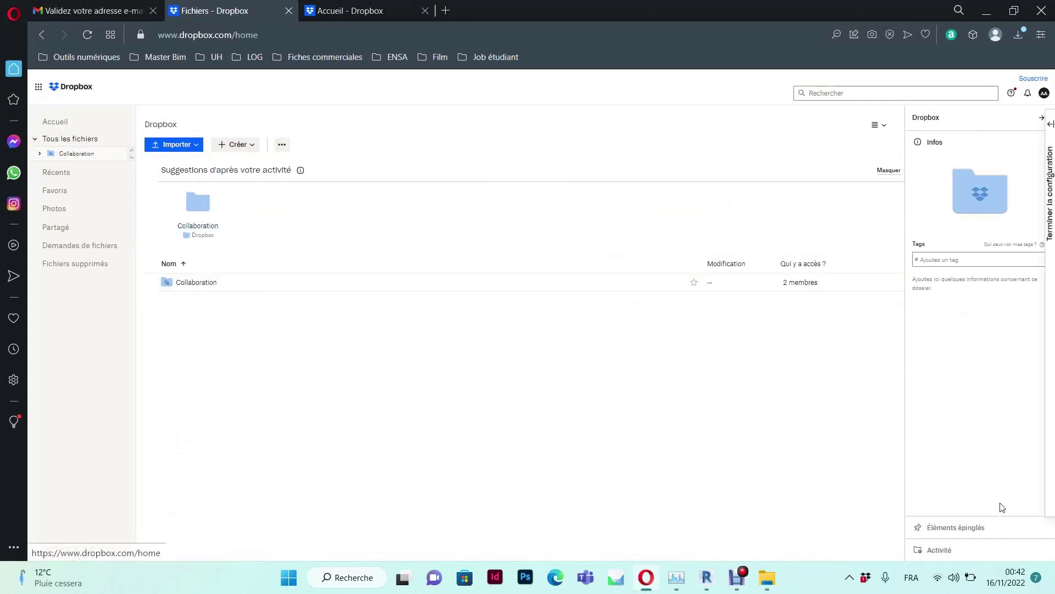
double_click(866, 582)
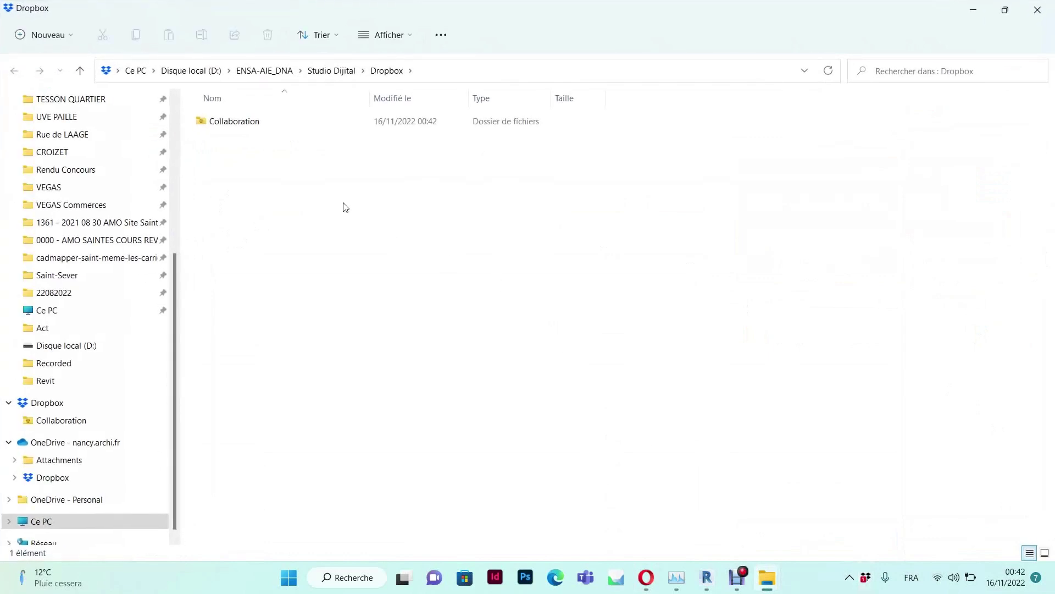
Confirm Studio Dijital\Dropbox\Collaboration is empty locally, then switch to Revit 2022's start page
left_click(323, 74)
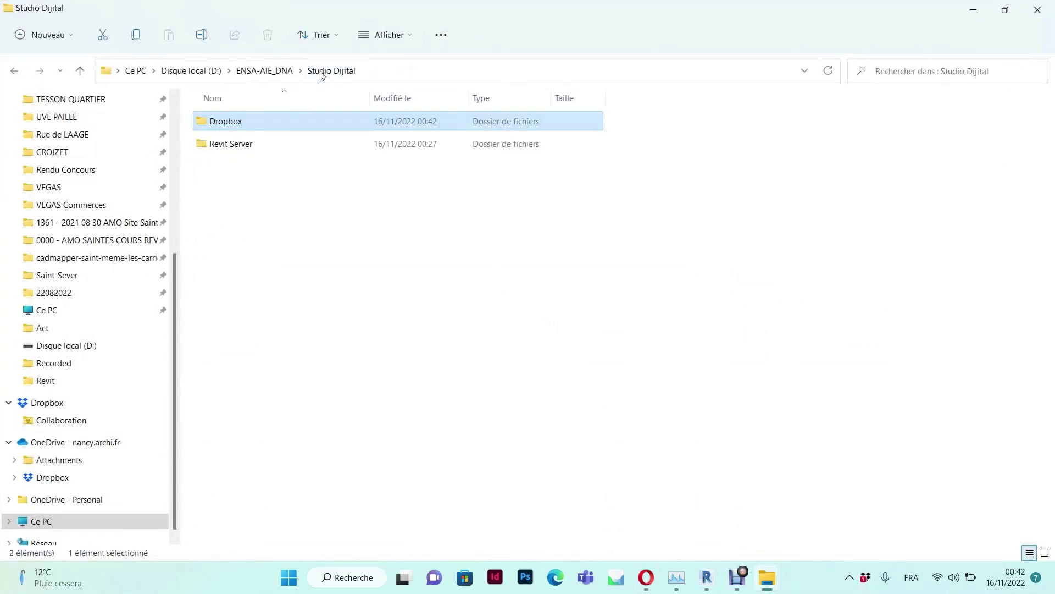
double_click(224, 124)
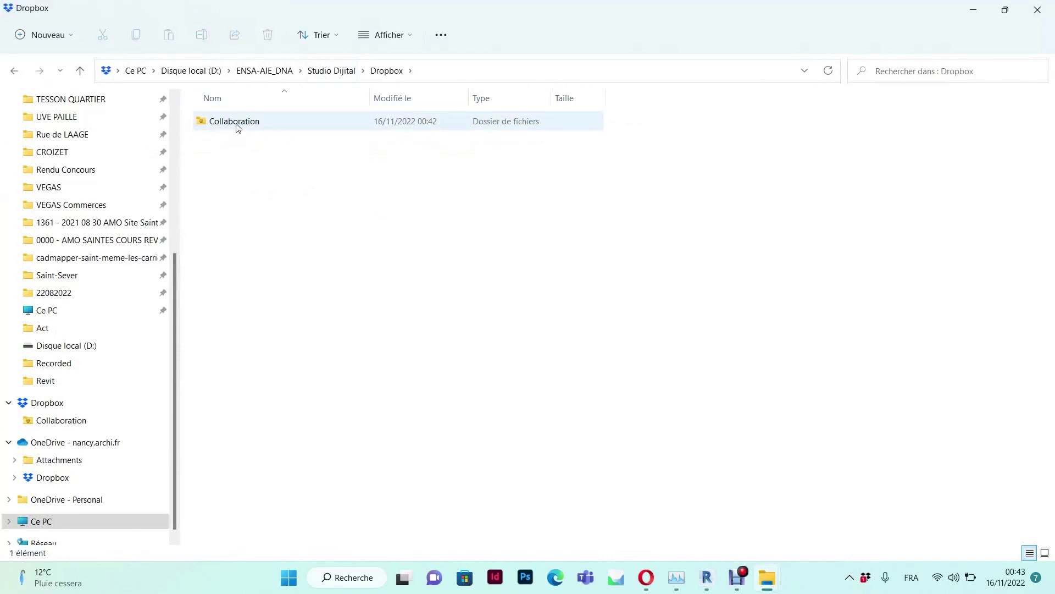
left_click(228, 122)
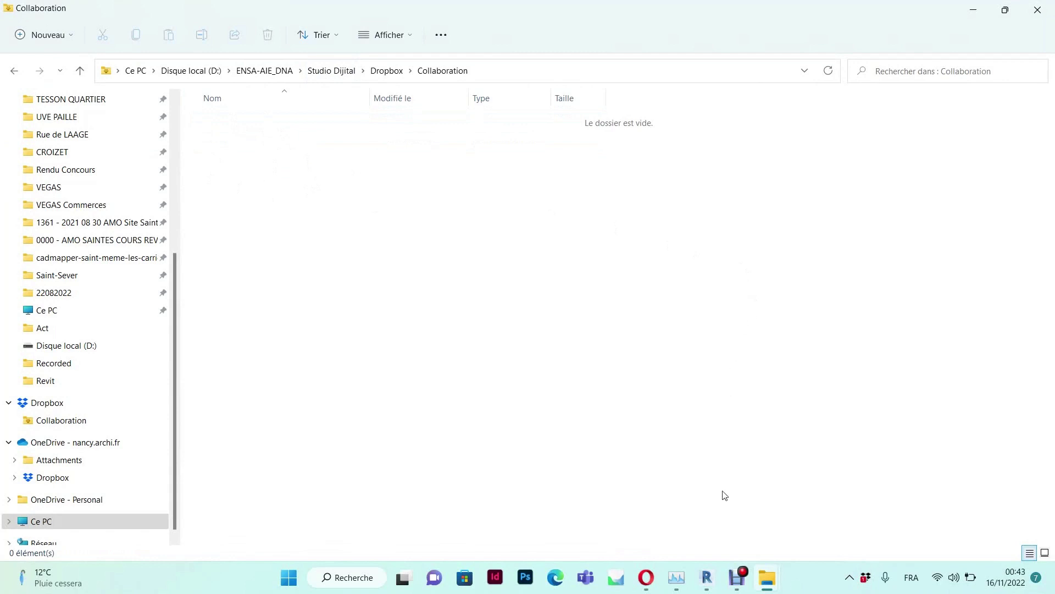
left_click(707, 580)
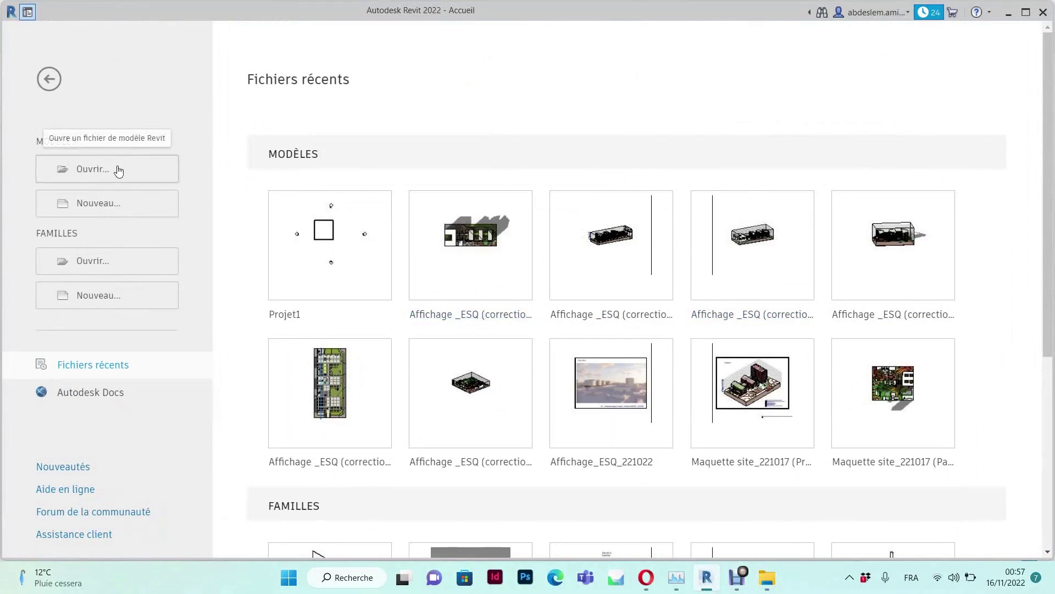
Create a new Projet from the Gabarit architectural template
left_click(106, 207)
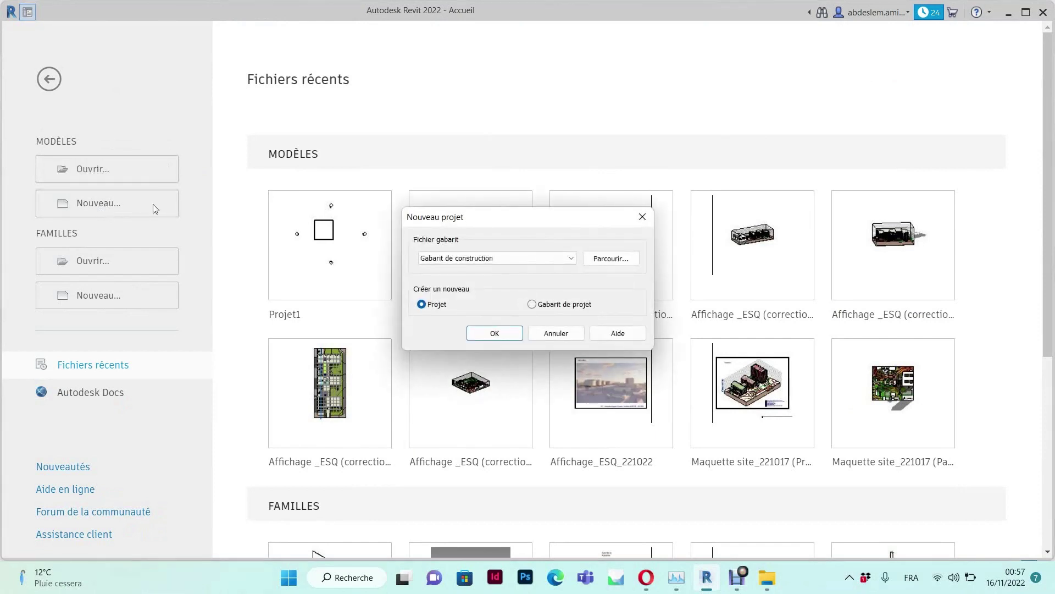
left_click(529, 262)
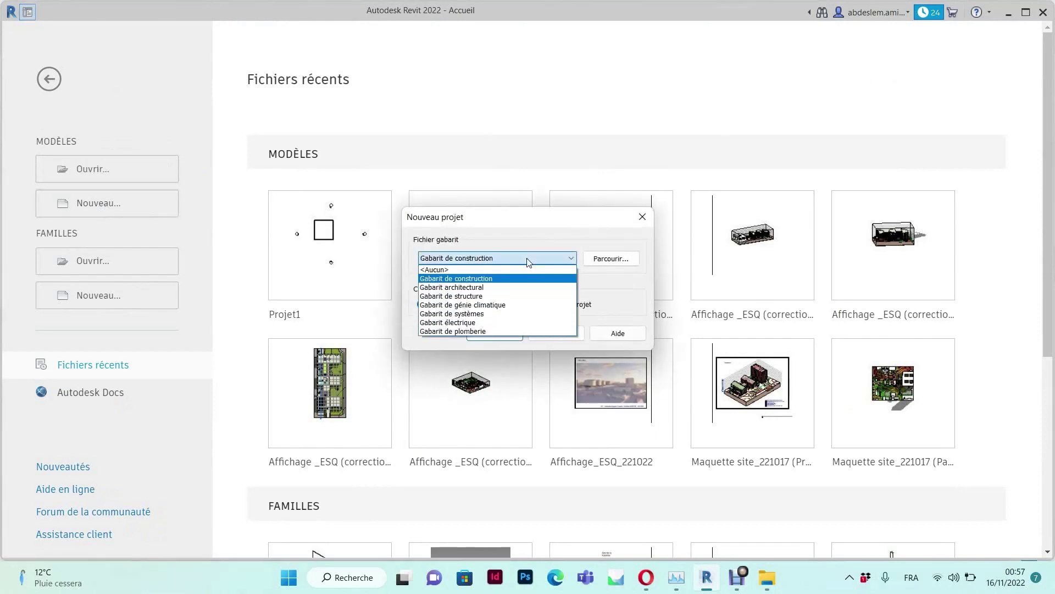
left_click(462, 287)
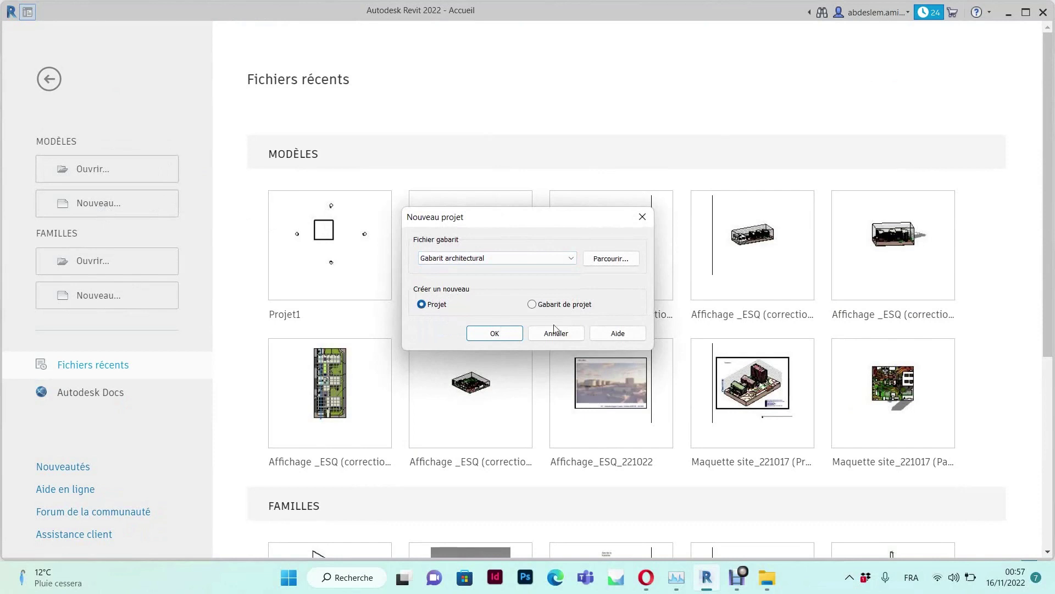
left_click(503, 332)
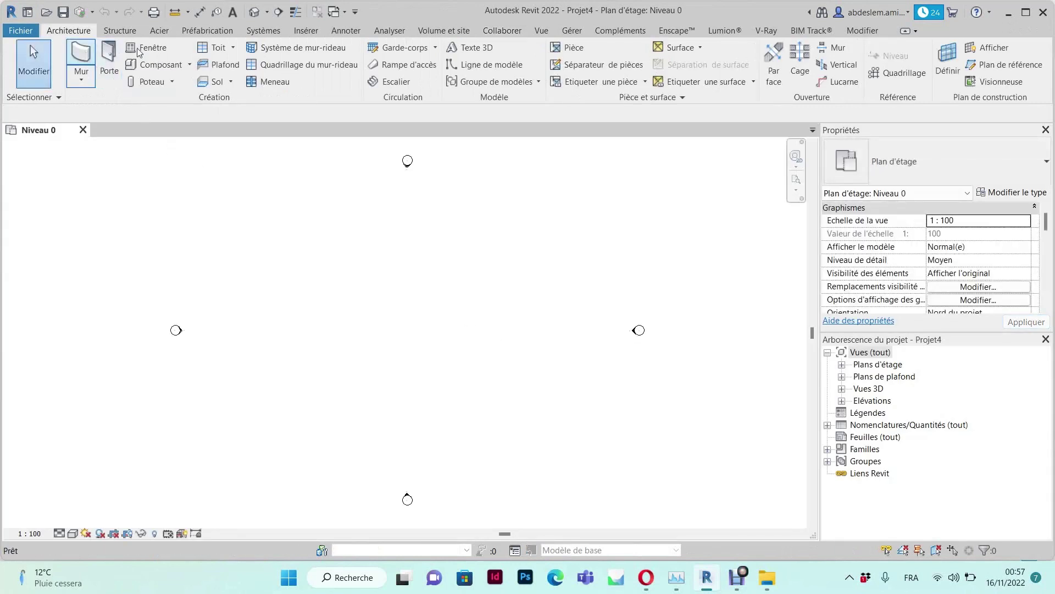
Draw a 32.80 × 16.80 rectangle of walls with WA, then start enabling collaboration
key("w")
key("a")
left_click(611, 50)
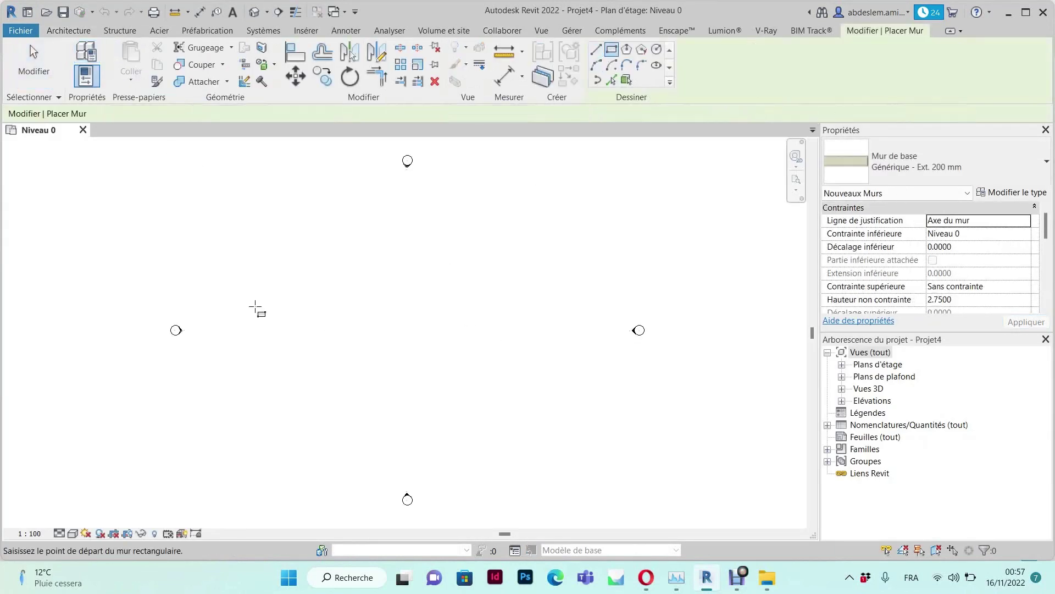
left_click(544, 394)
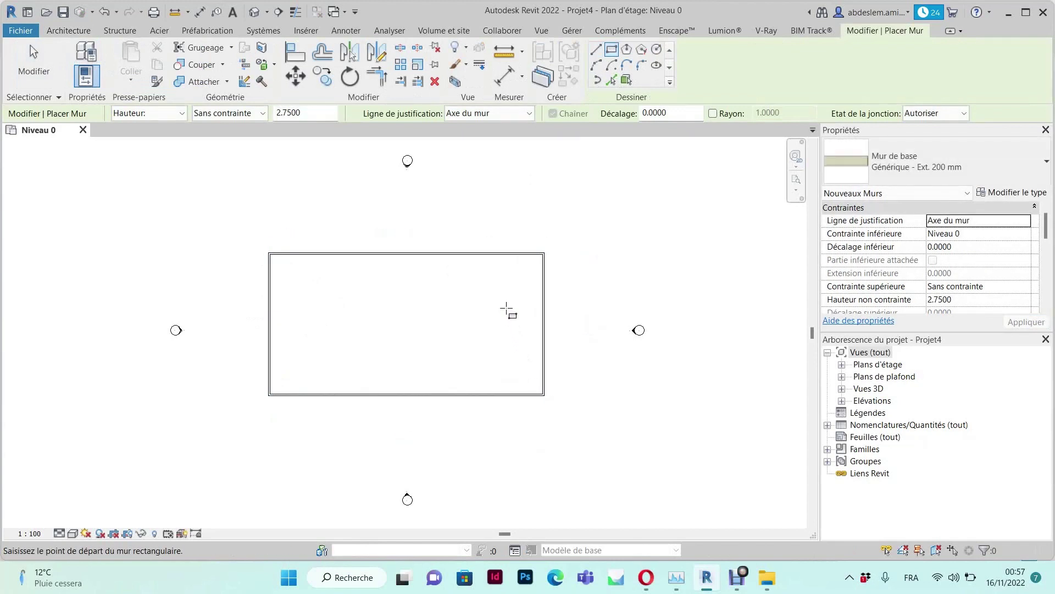
left_click(512, 32)
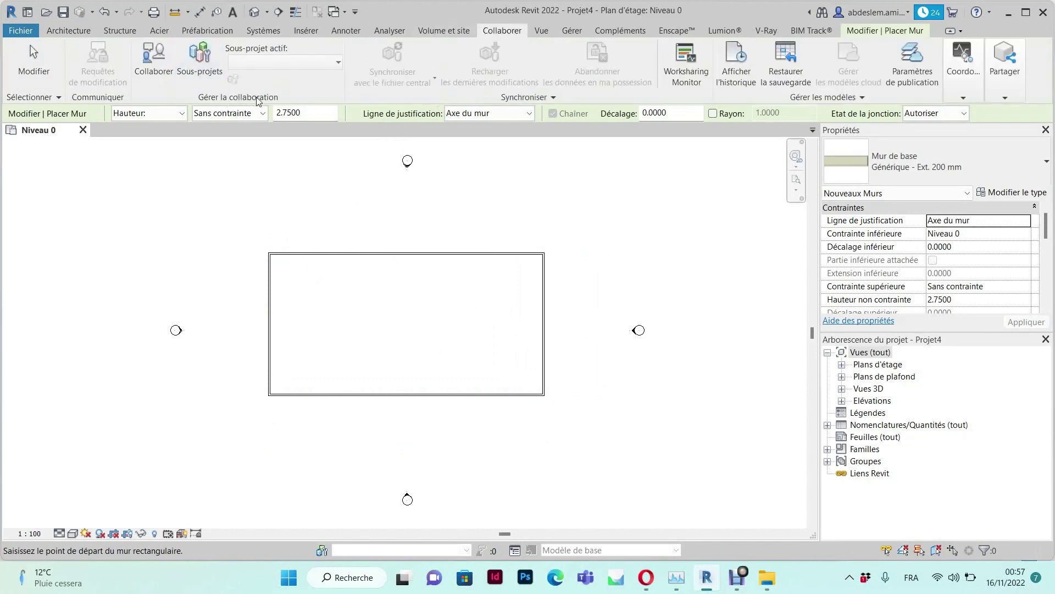
left_click(150, 55)
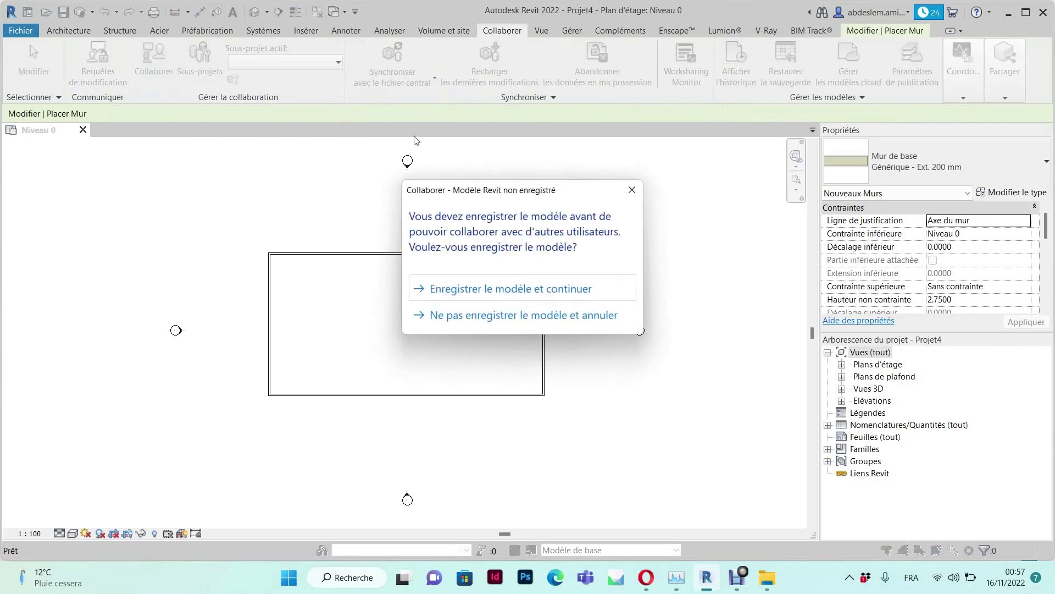
Save the model to Studio Dijital > Dropbox > Collaboration as 'Projet de collaboration revit'
left_click(498, 289)
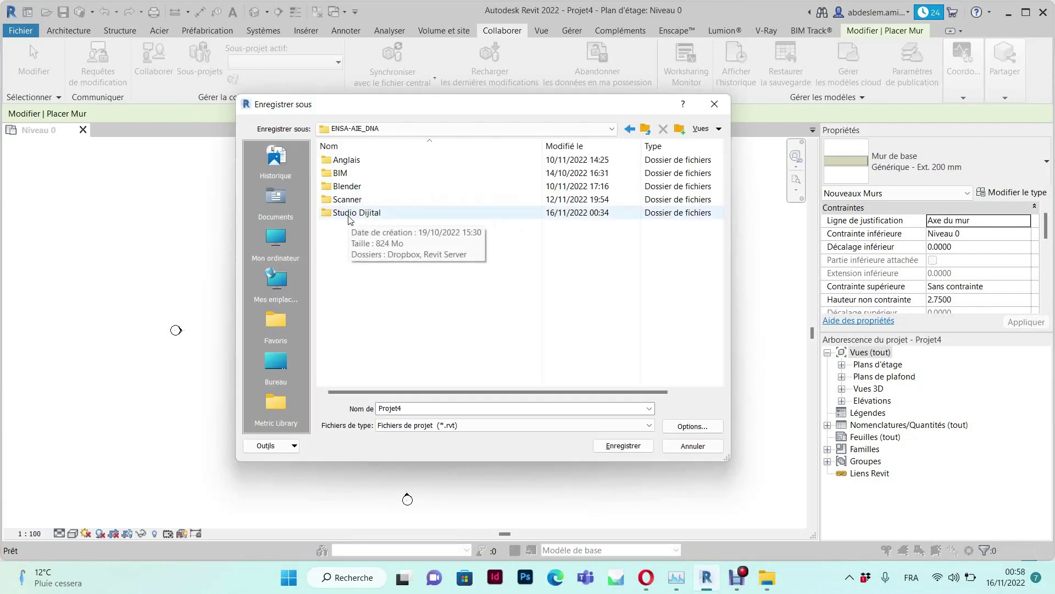
double_click(348, 215)
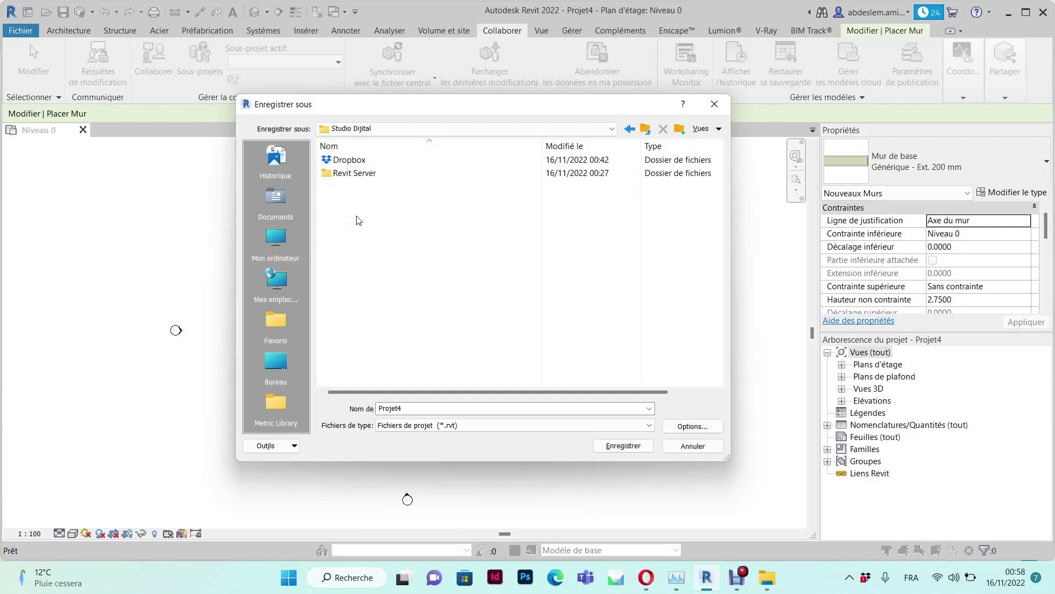
double_click(348, 159)
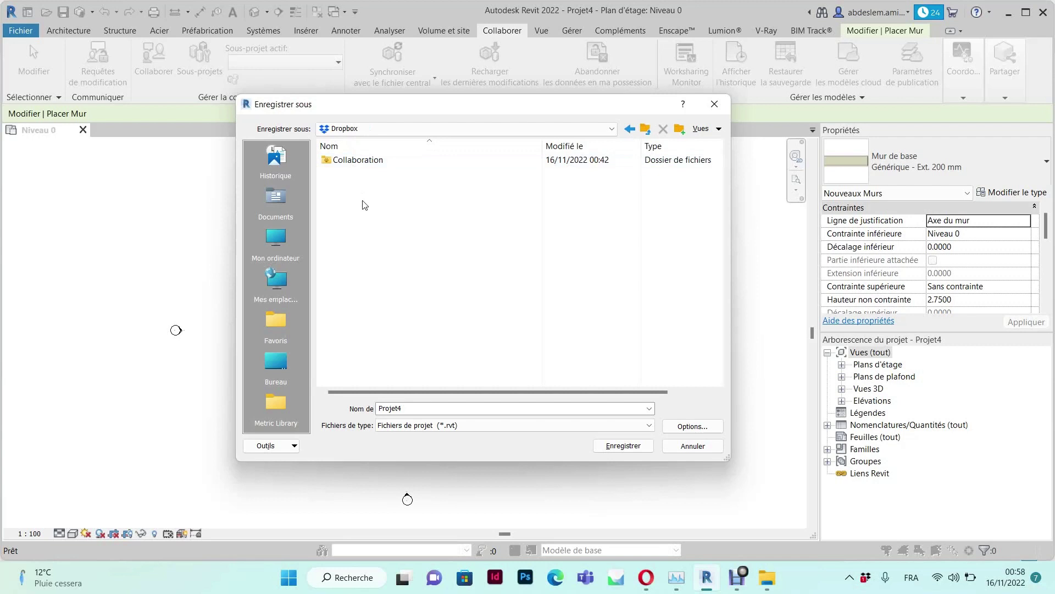
double_click(355, 160)
double_click(448, 409)
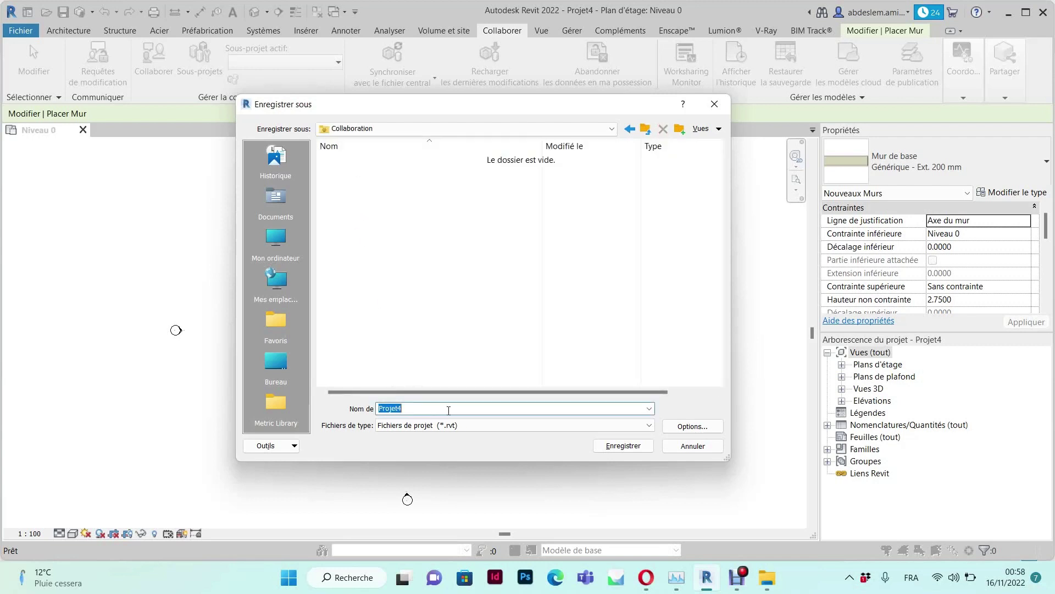
type("P")
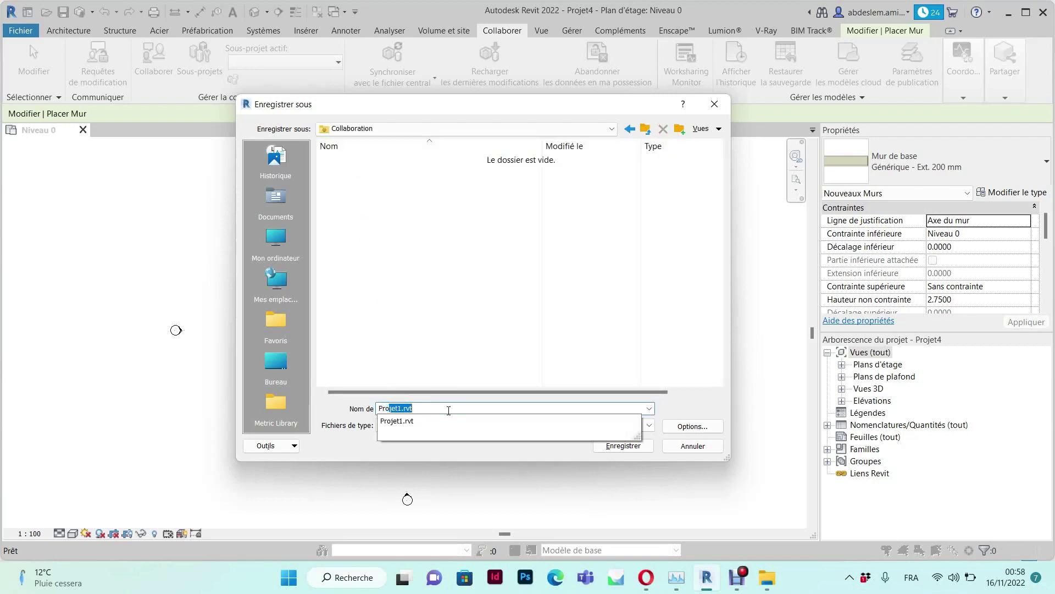
type("rojet de")
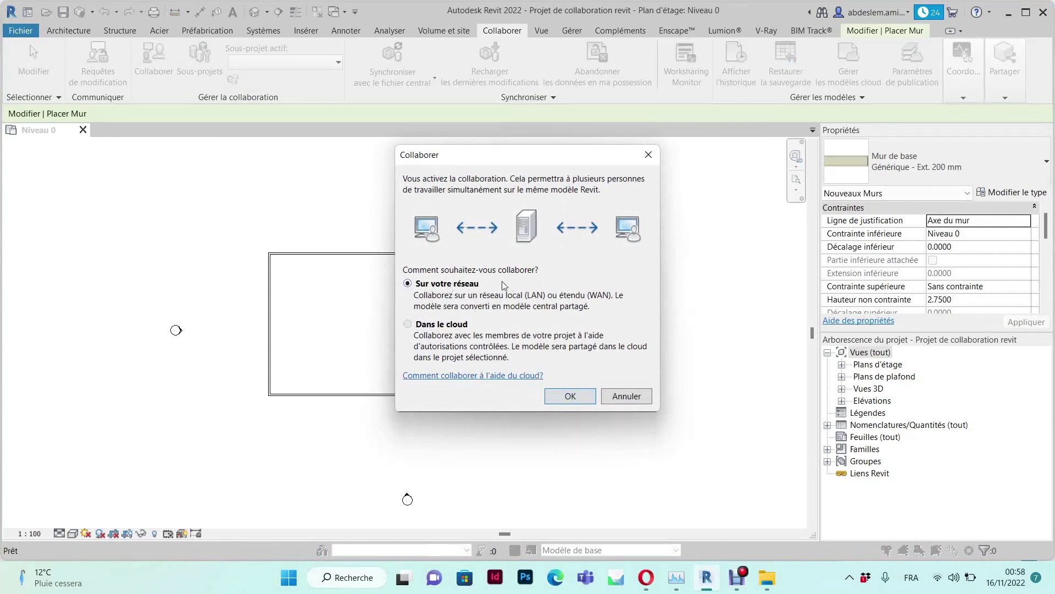
Enable collaboration 'Sur votre réseau' and save the project as the central model
left_click(570, 396)
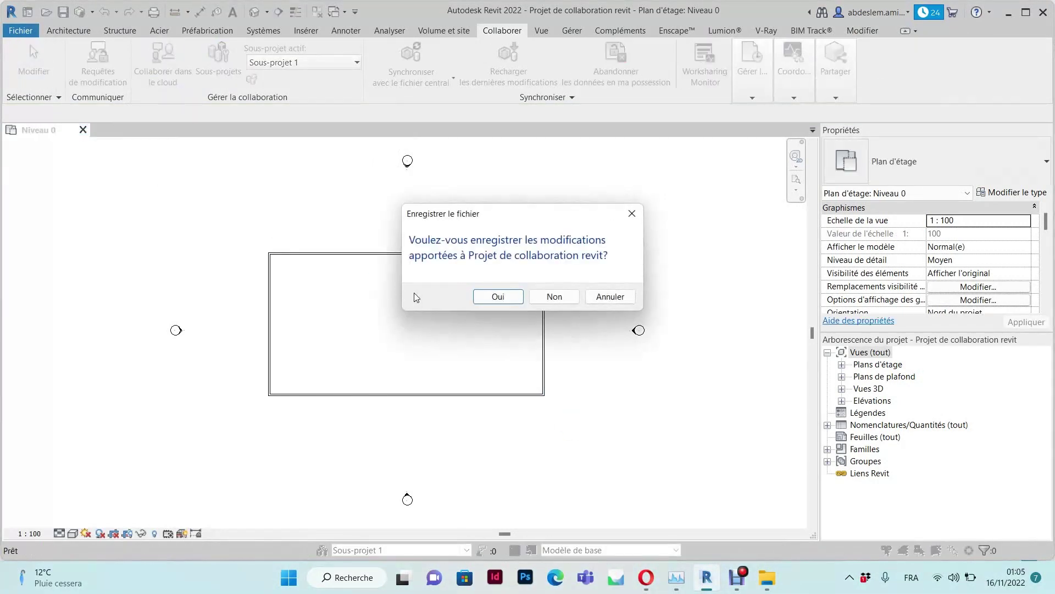
left_click(499, 296)
left_click(560, 342)
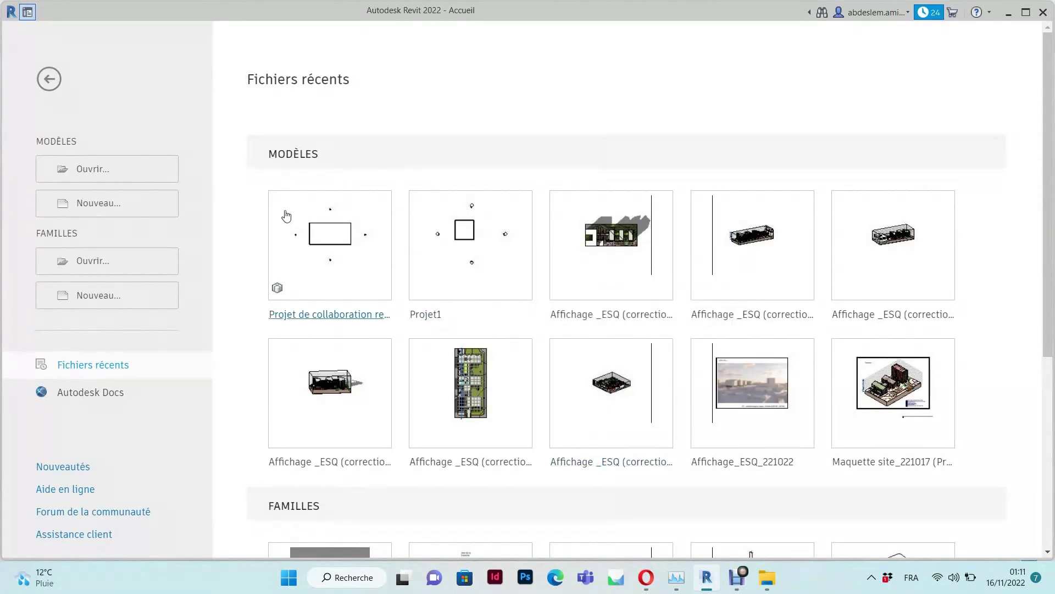
mouse_move(299, 251)
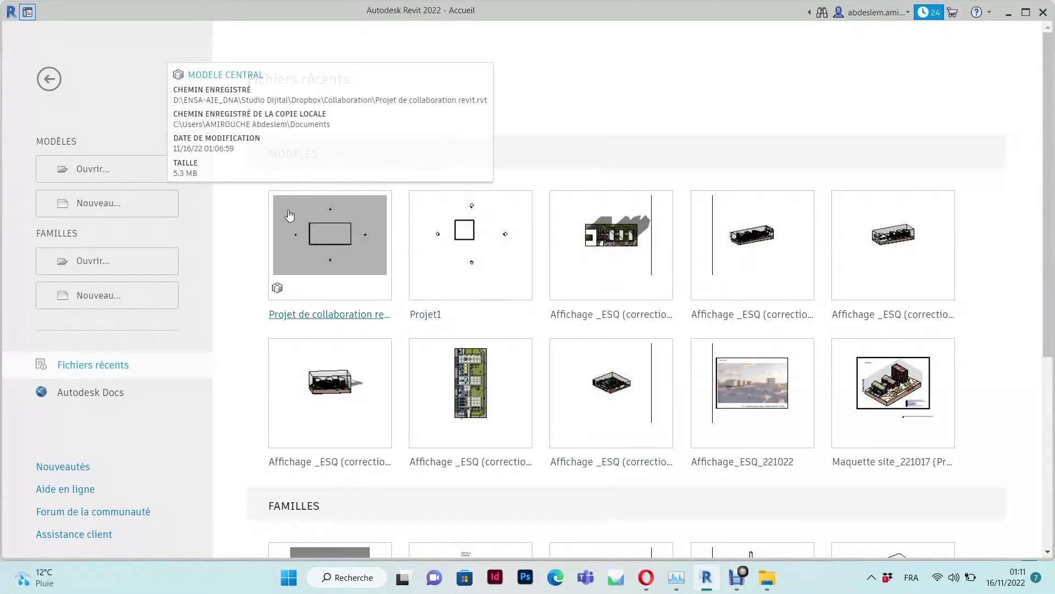
Open 'Projet de collaboration revit' with 'Créer un fichier local' checked
left_click(106, 175)
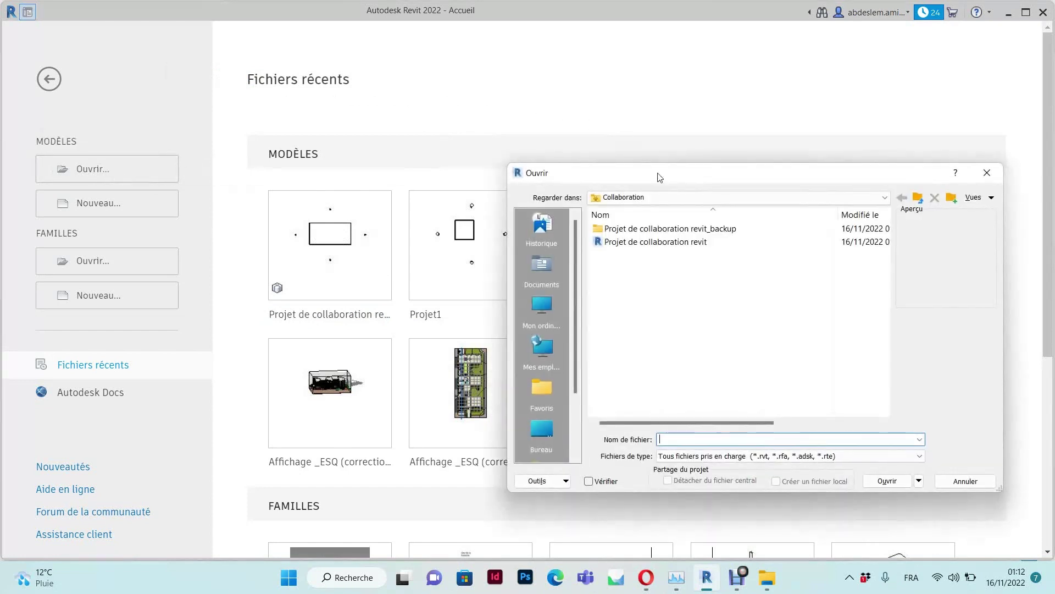
left_click(633, 242)
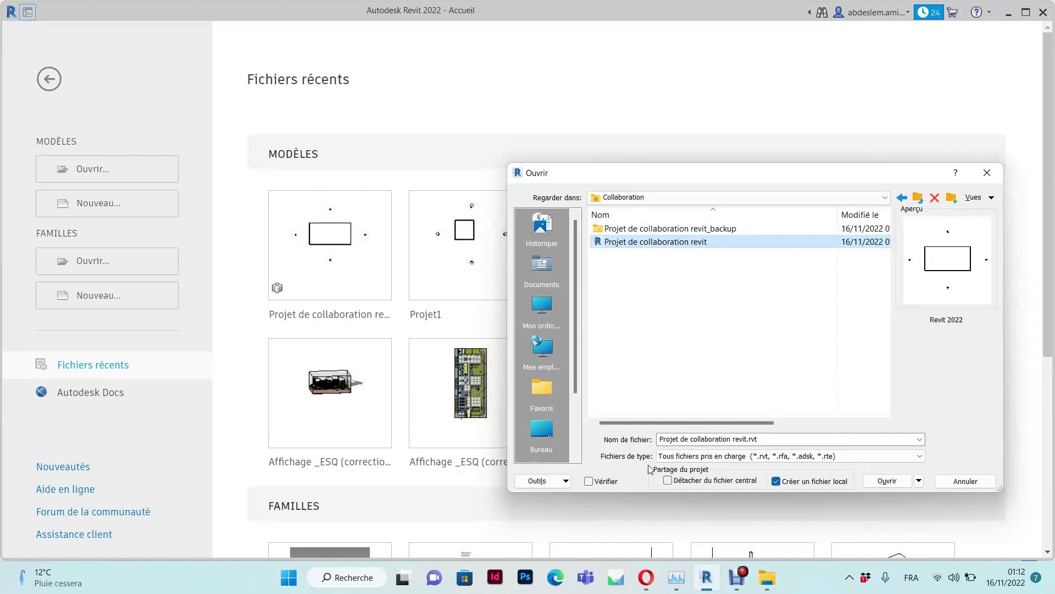
left_click(891, 483)
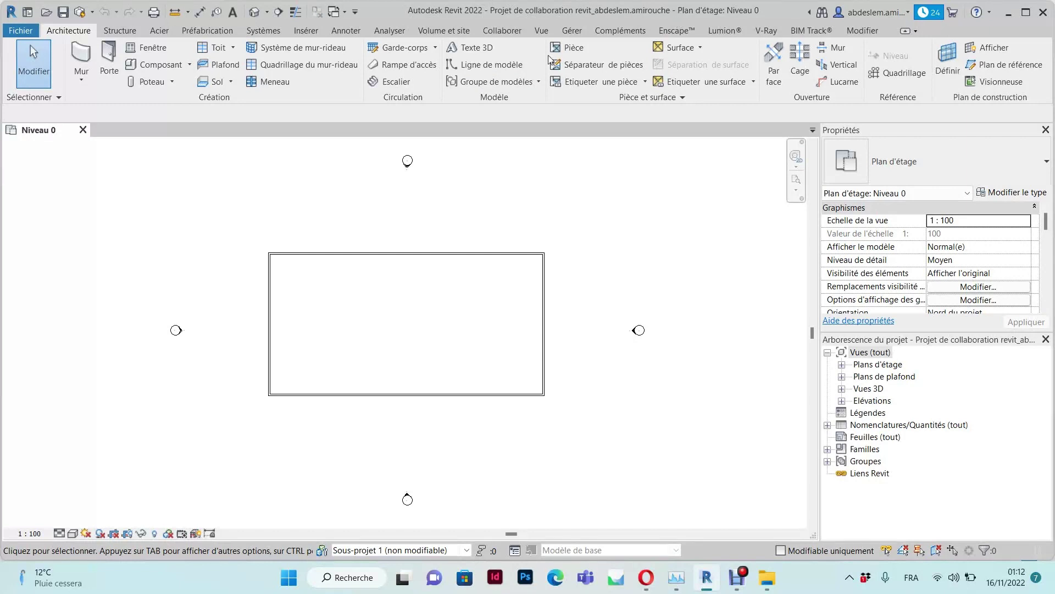
Start the Mur tool with the Générique - Ext. 150 mm wall type
left_click(81, 58)
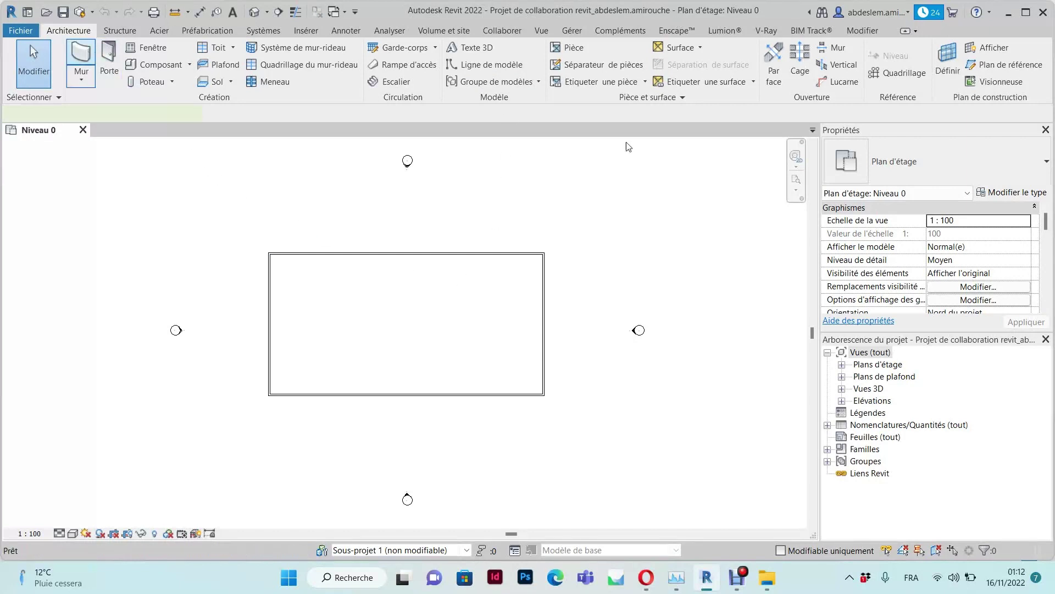
left_click(945, 167)
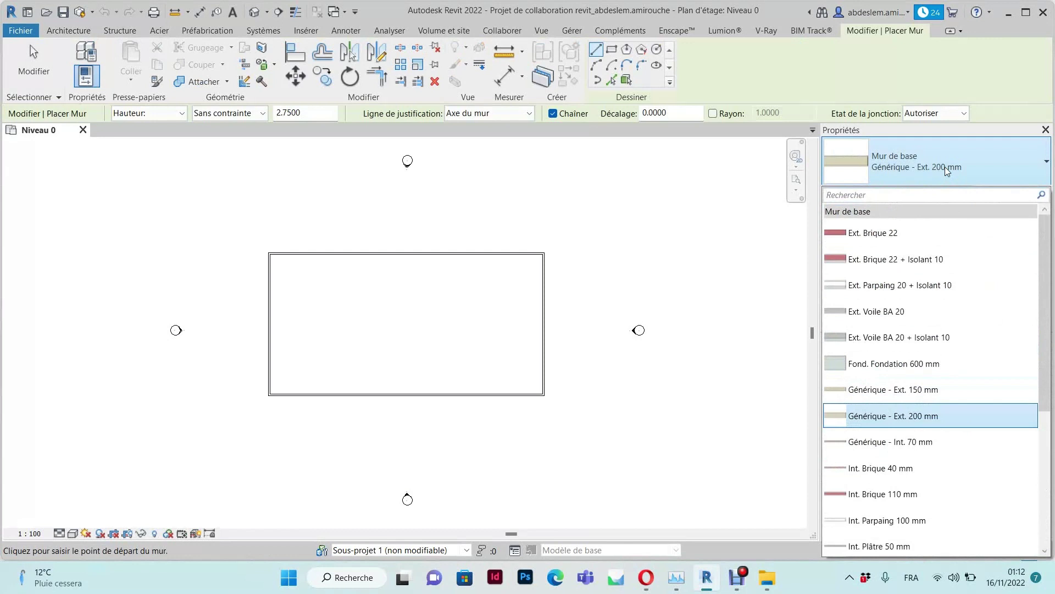
left_click(895, 390)
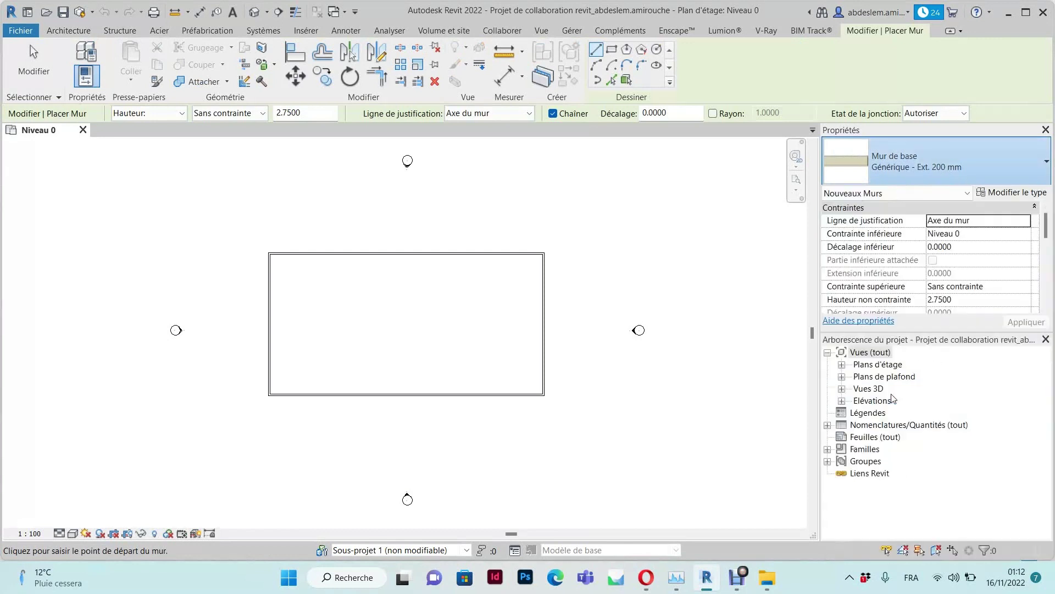
Draw a vertical, a horizontal and a short interior wall splitting the rectangle into four rooms
left_click(451, 253)
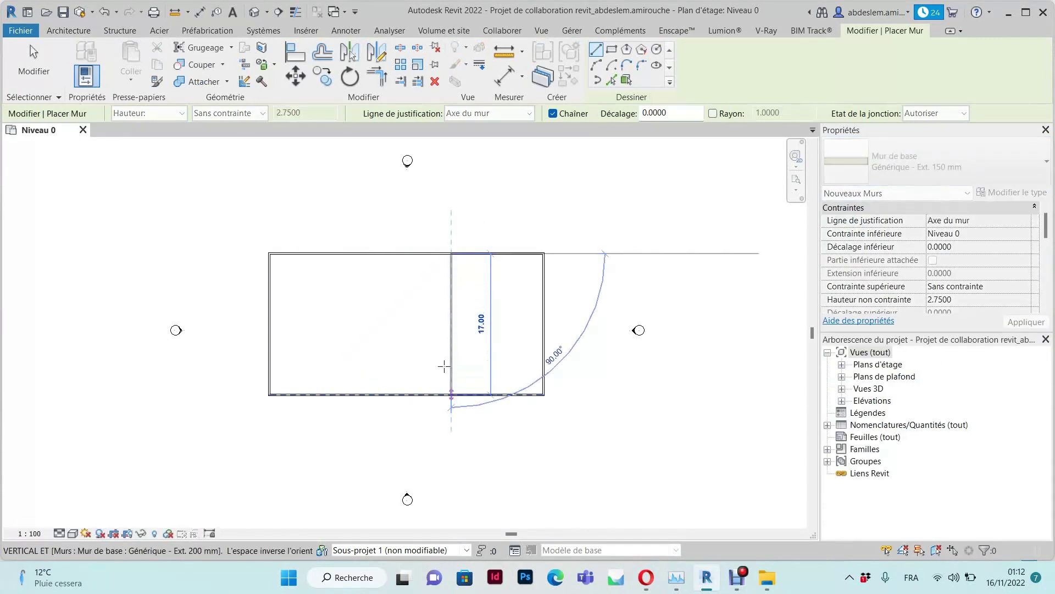
left_click(452, 324)
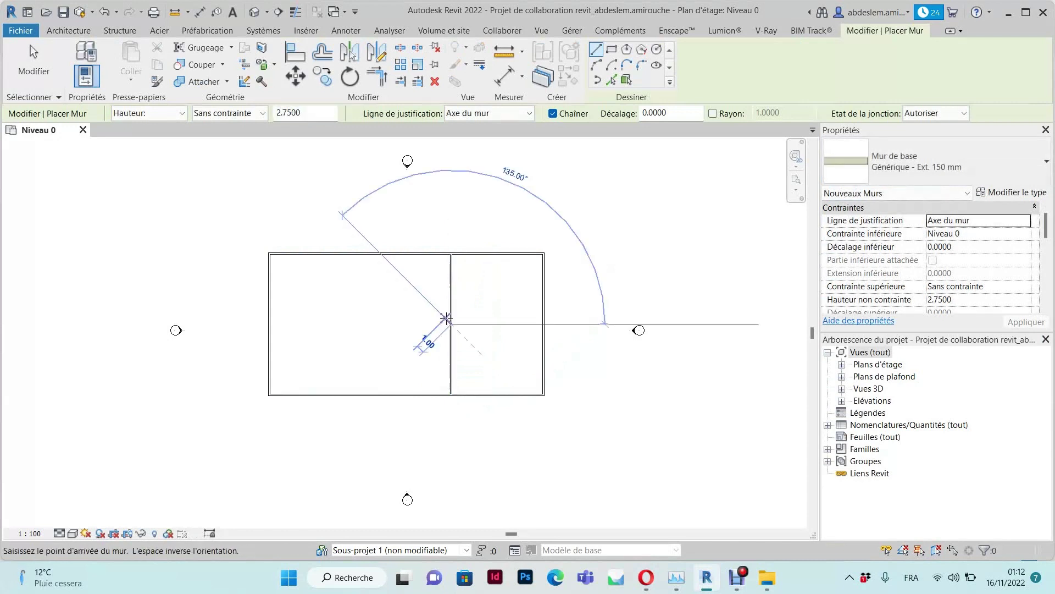
left_click(269, 324)
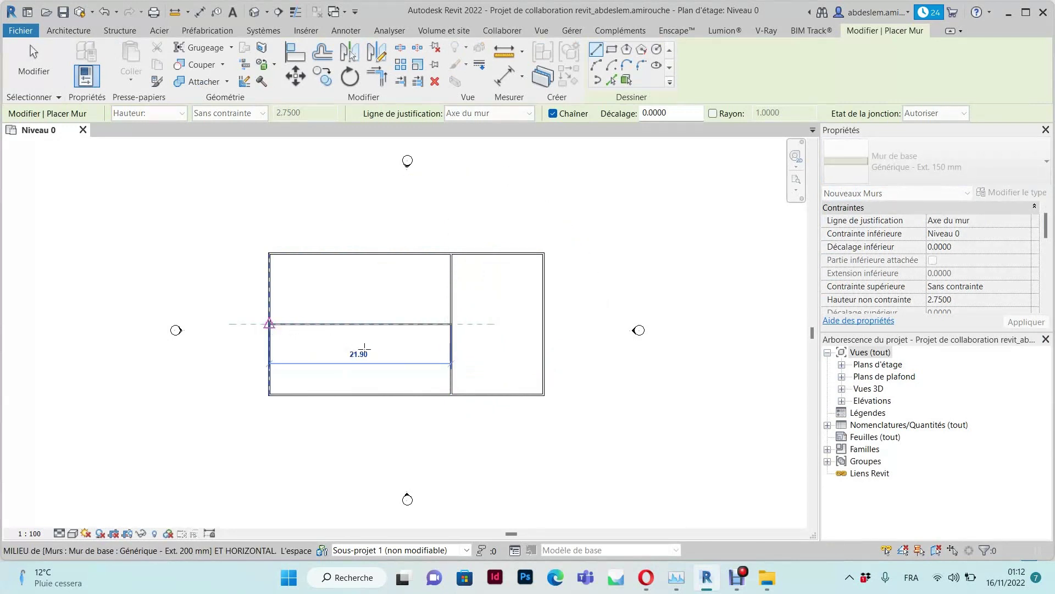
left_click(360, 323)
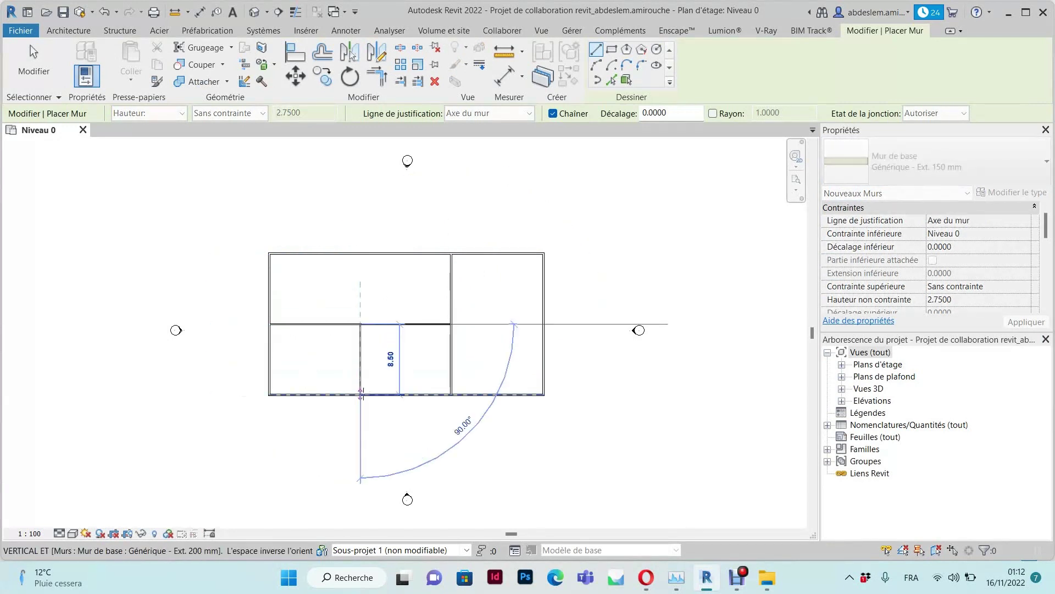
left_click(400, 378)
key("Escape")
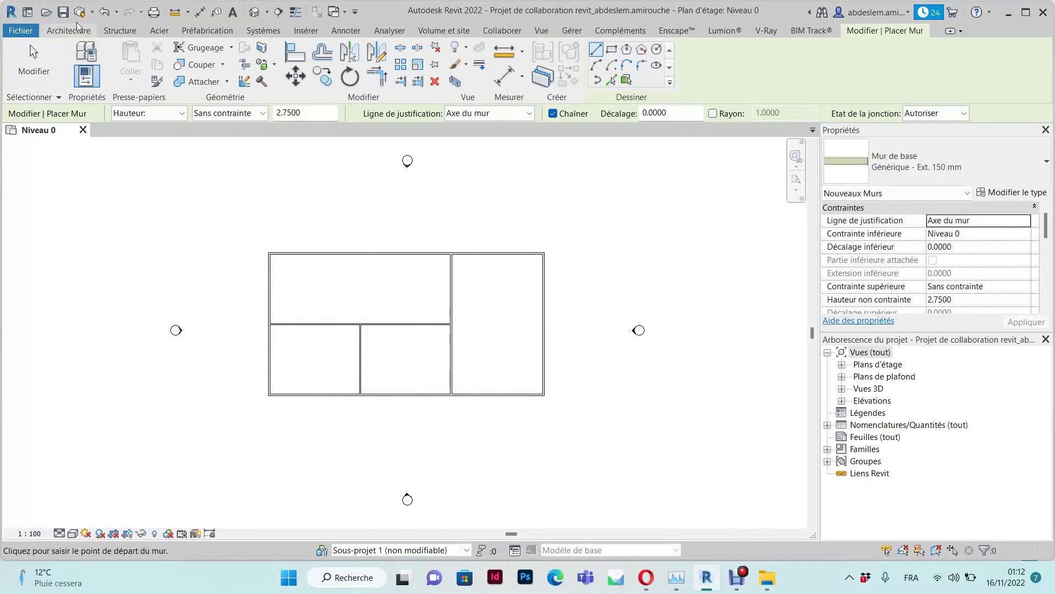
left_click(93, 12)
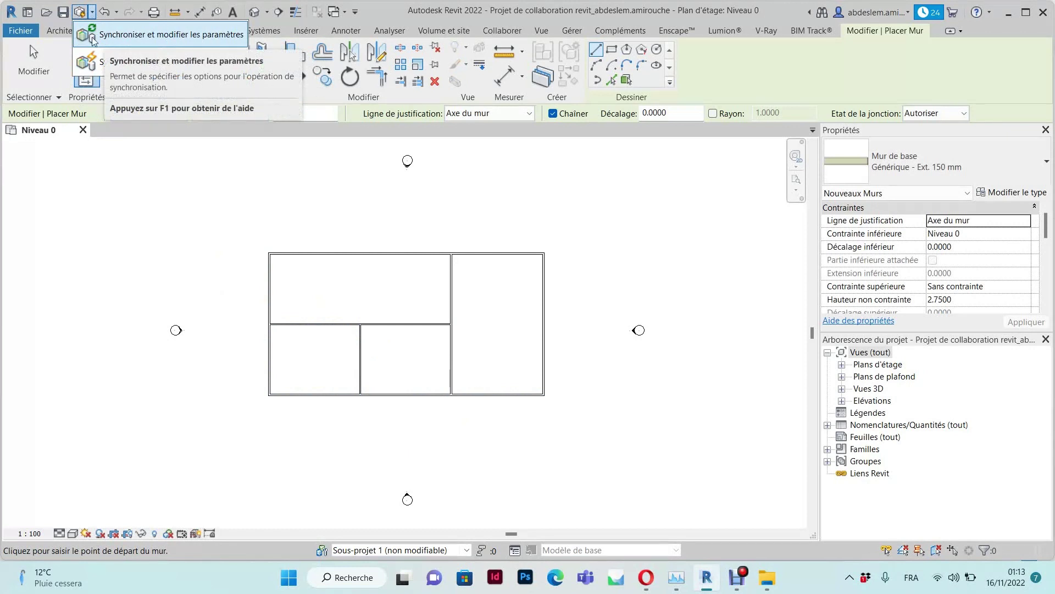
Synchronize with central using the comment 'Murs intérieurs', then close the Niveau 0 view
left_click(126, 38)
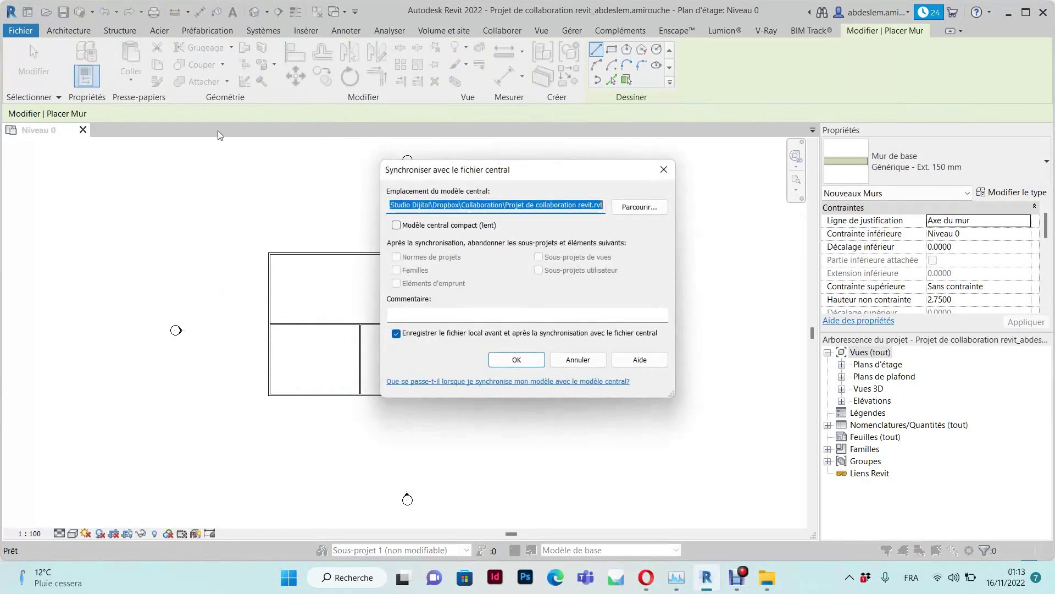
left_click(420, 315)
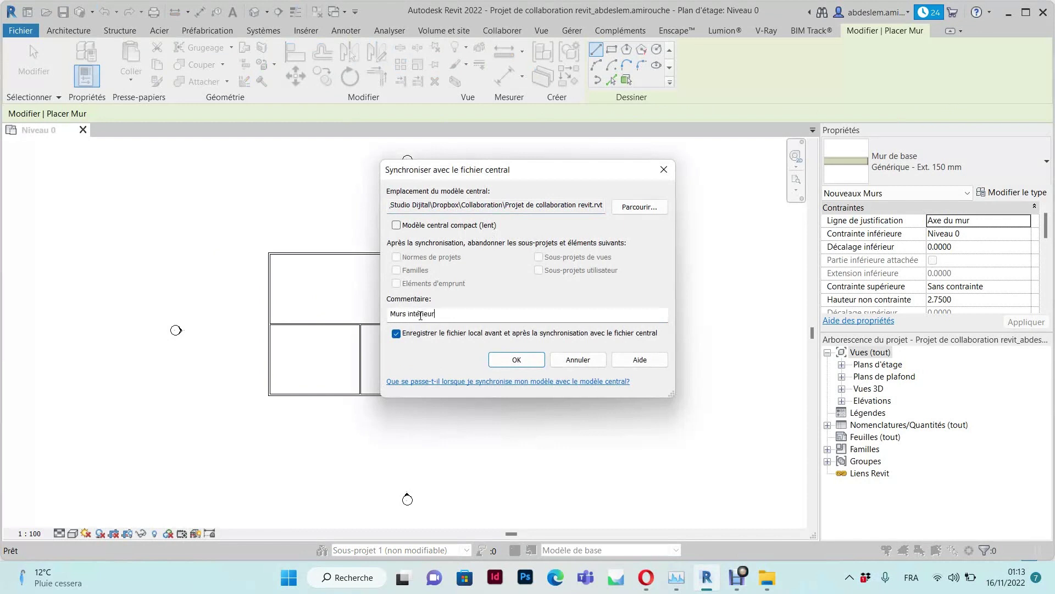
left_click(533, 359)
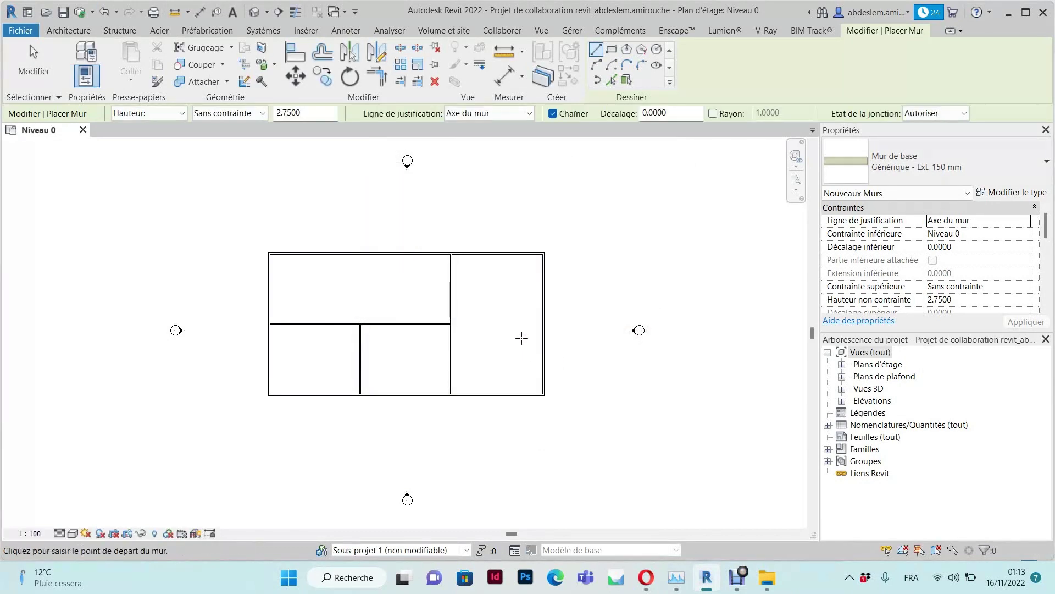
left_click(83, 129)
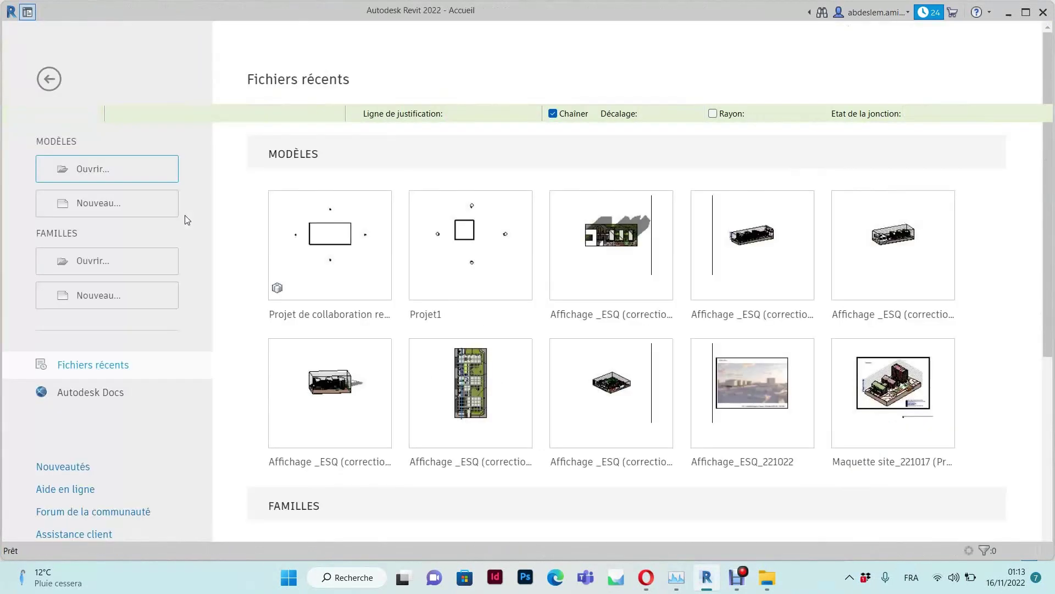